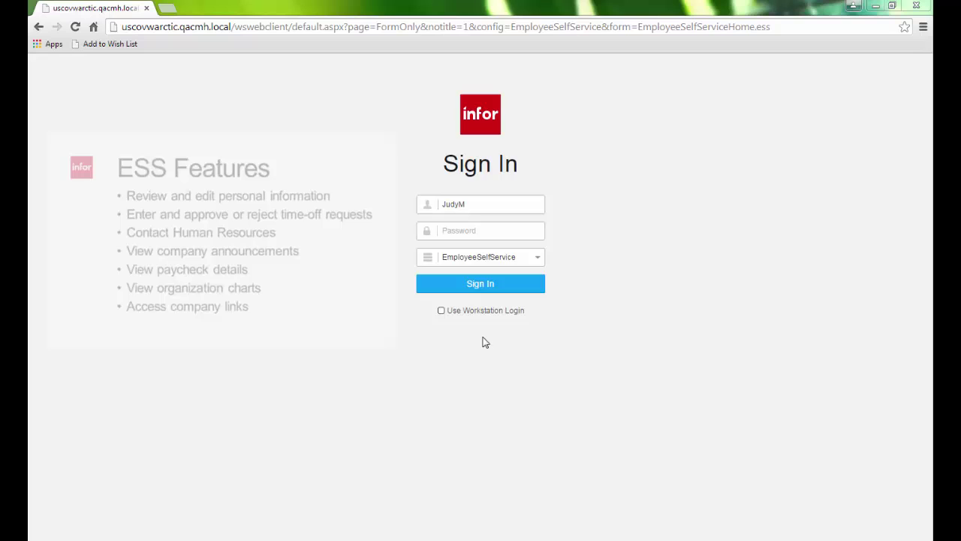
- Sign in and read the 1/16/2015 values on the Paycheck Summary chart bars
left_click(476, 290)
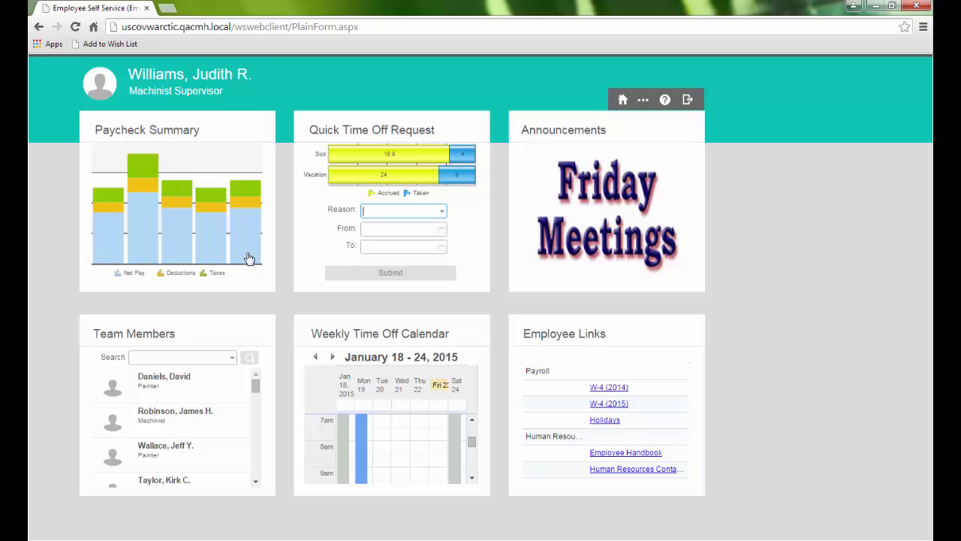
mouse_move(250, 255)
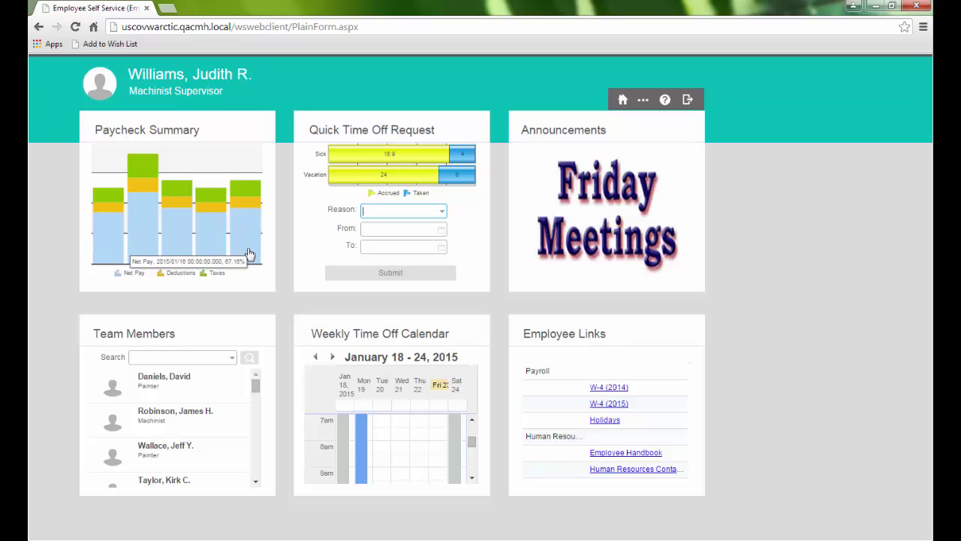
mouse_move(248, 211)
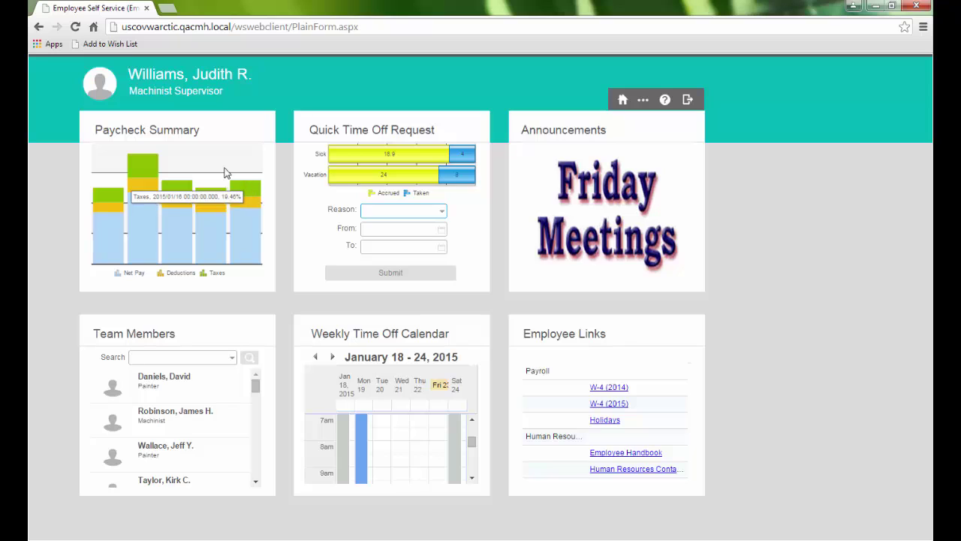
- Open the paycheck detail and switch the Check Date to 11/14/2014
left_click(153, 133)
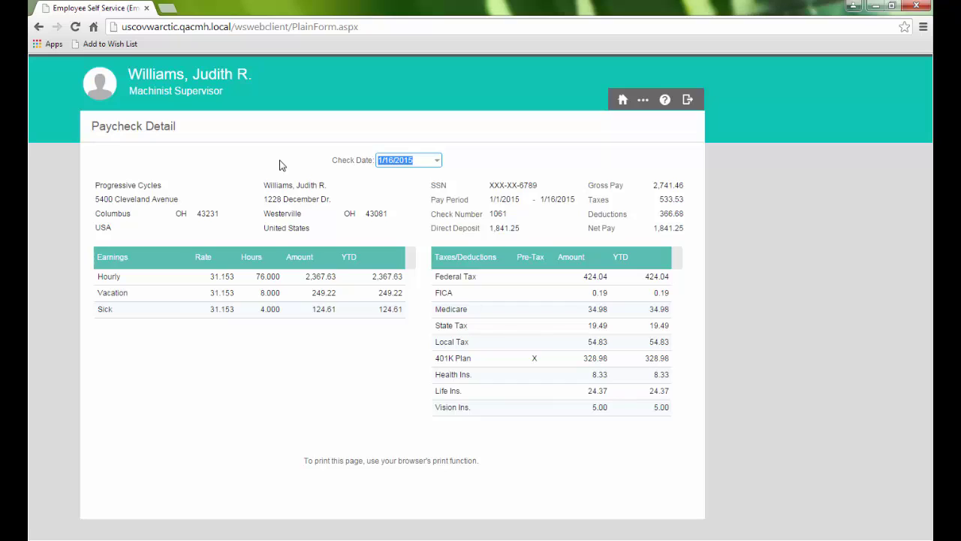
left_click(436, 162)
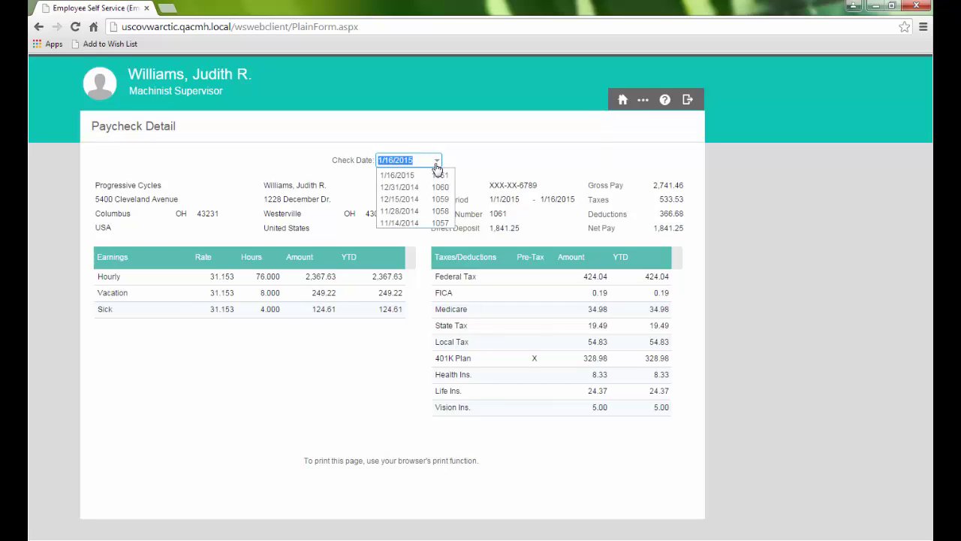
left_click(408, 223)
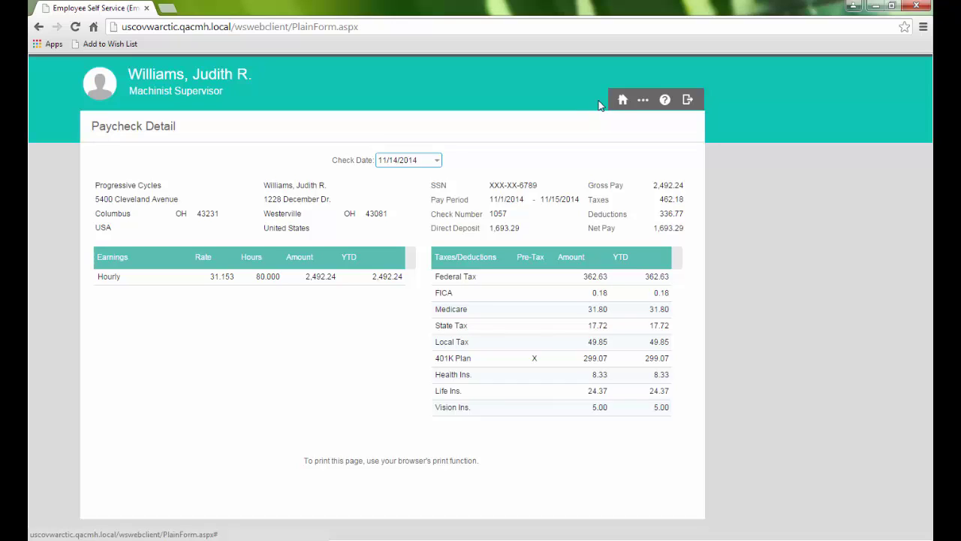
left_click(642, 103)
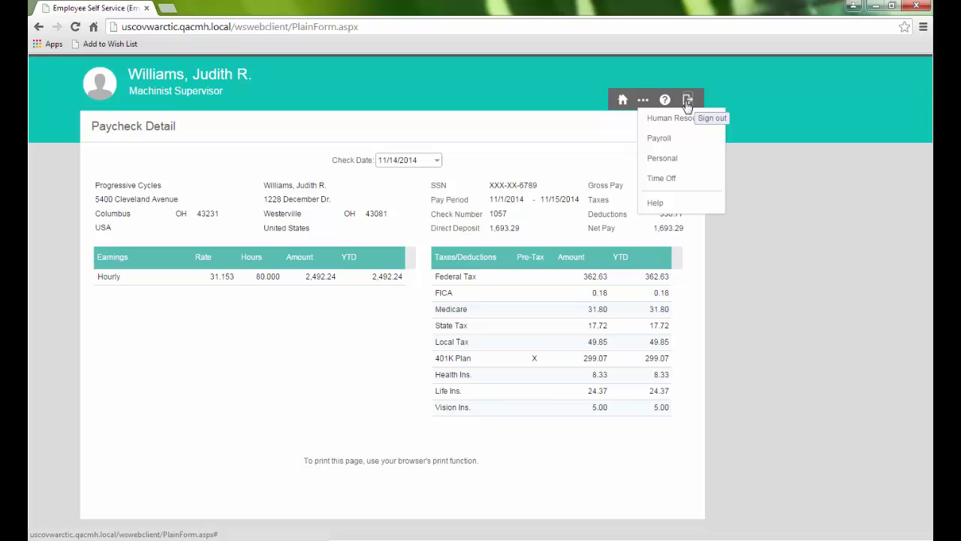
- On the home dashboard, fill a quick time off request for Jury Duty on 1/23/2015
left_click(624, 102)
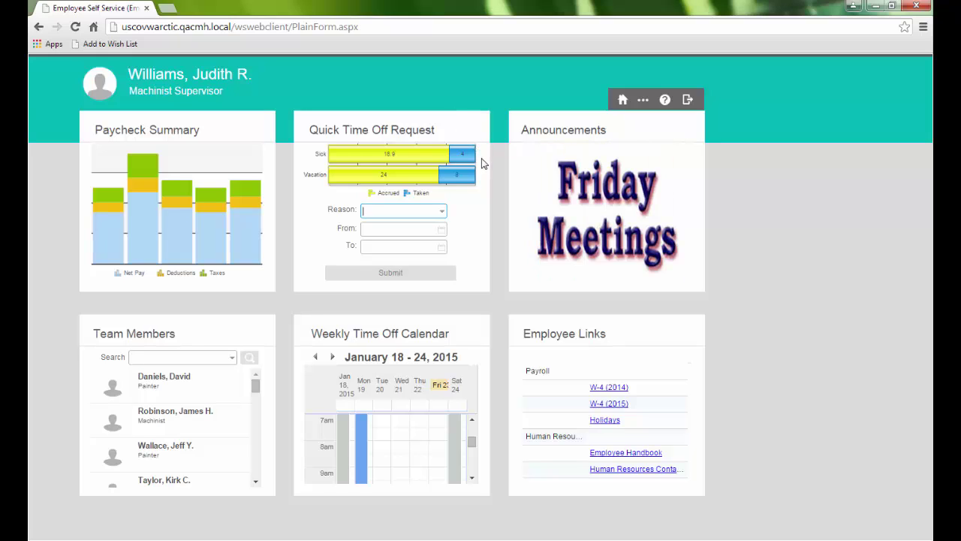
left_click(444, 211)
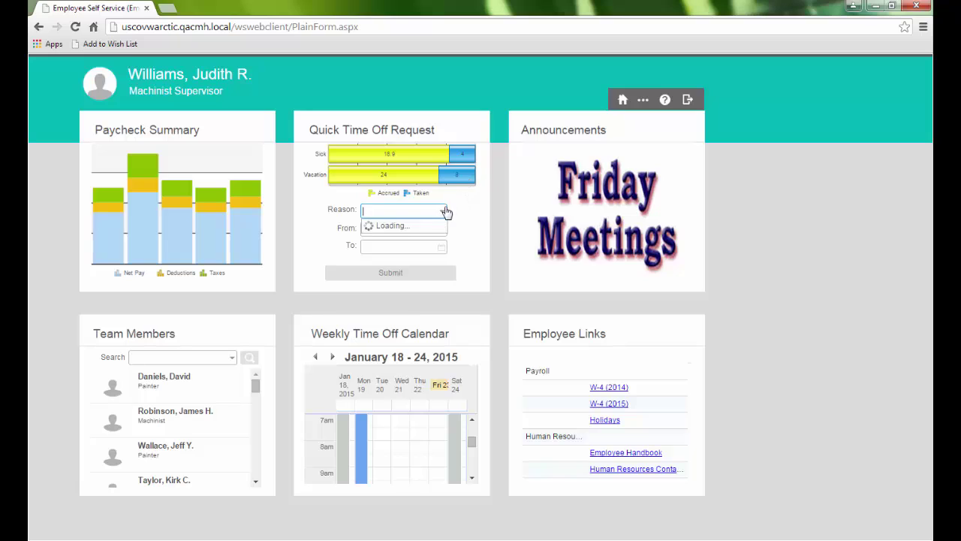
left_click(402, 238)
left_click(440, 230)
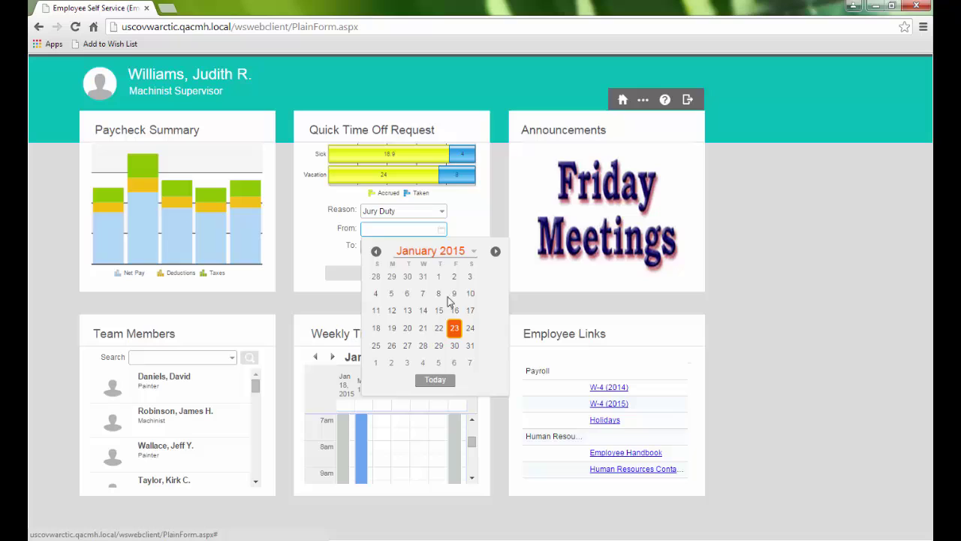
left_click(455, 335)
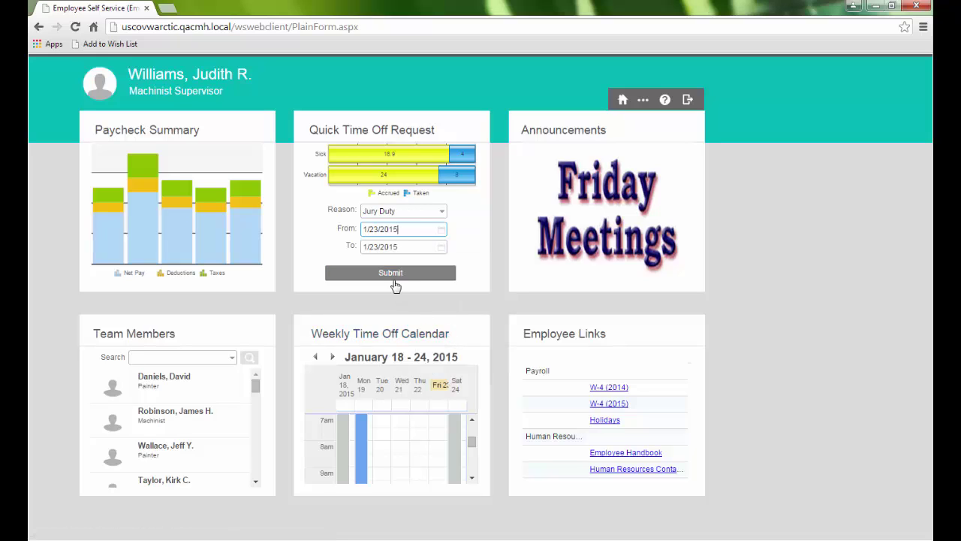
- Submit a half-day Sick time off request for 1/27/2015
left_click(382, 138)
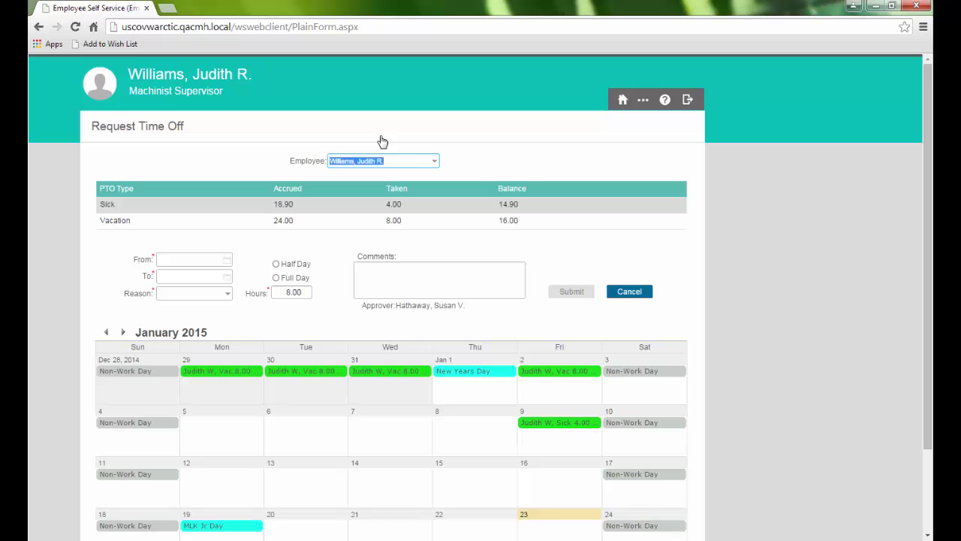
scroll(382, 141, "down", 2)
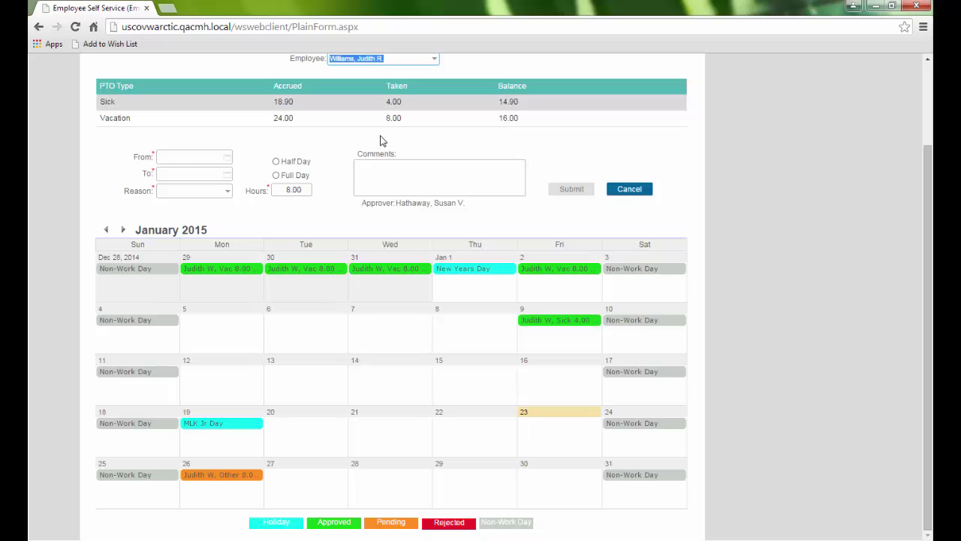
left_click(228, 157)
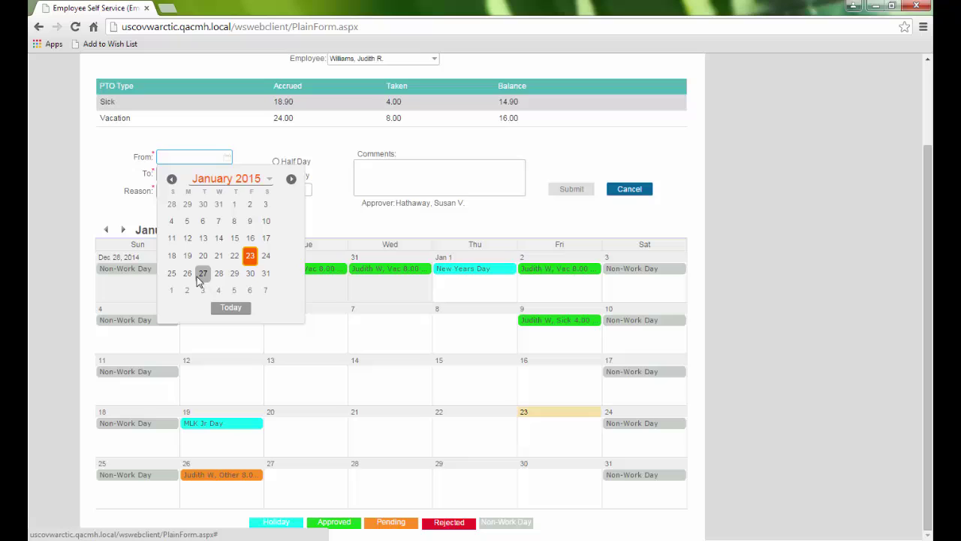
left_click(197, 276)
left_click(231, 194)
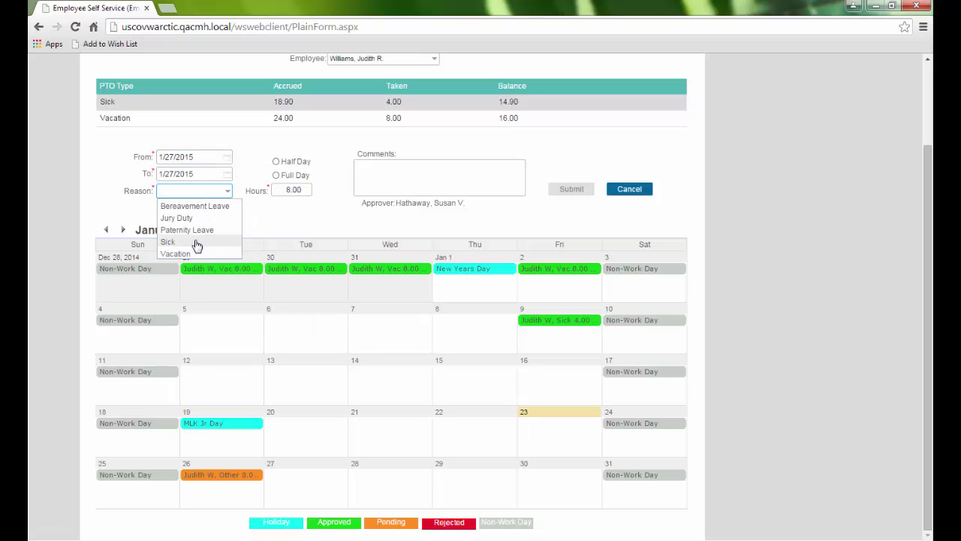
left_click(196, 243)
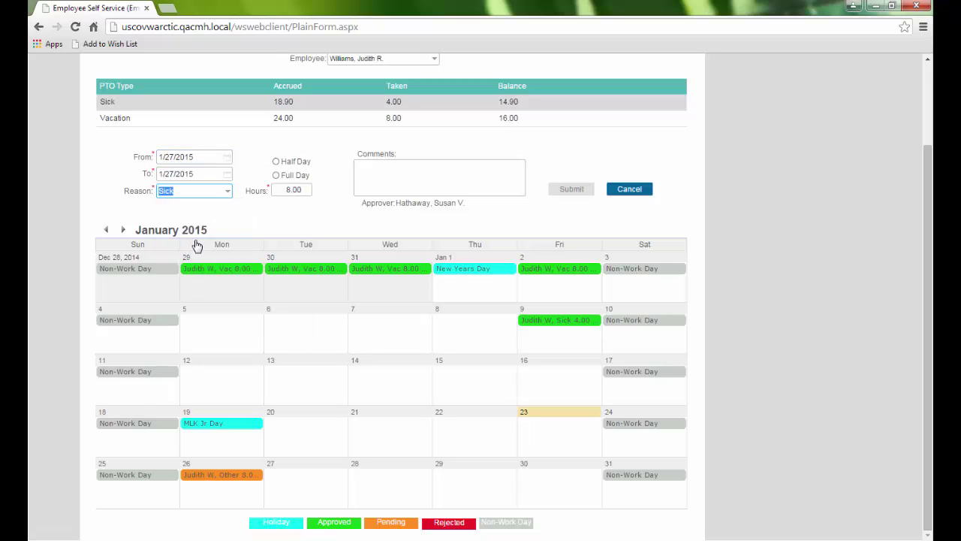
left_click(276, 167)
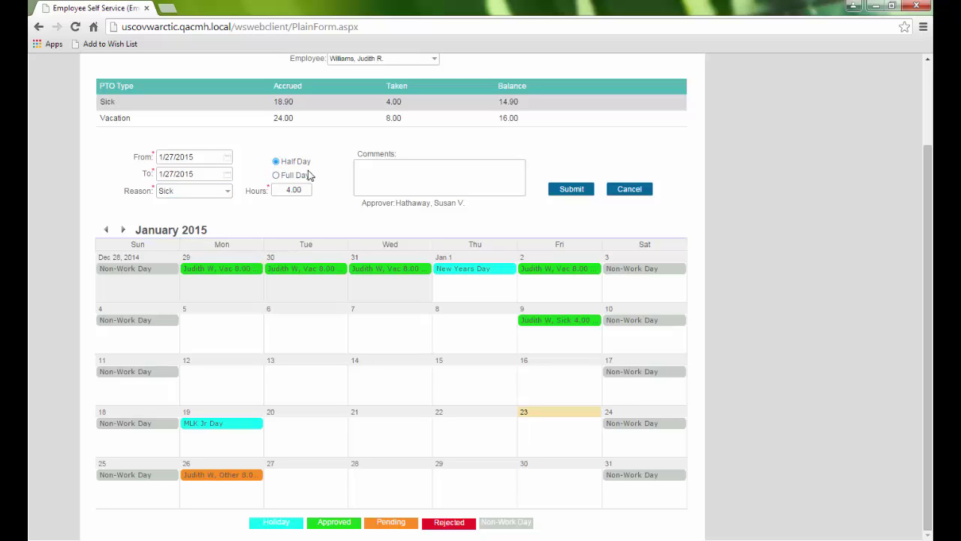
left_click(575, 193)
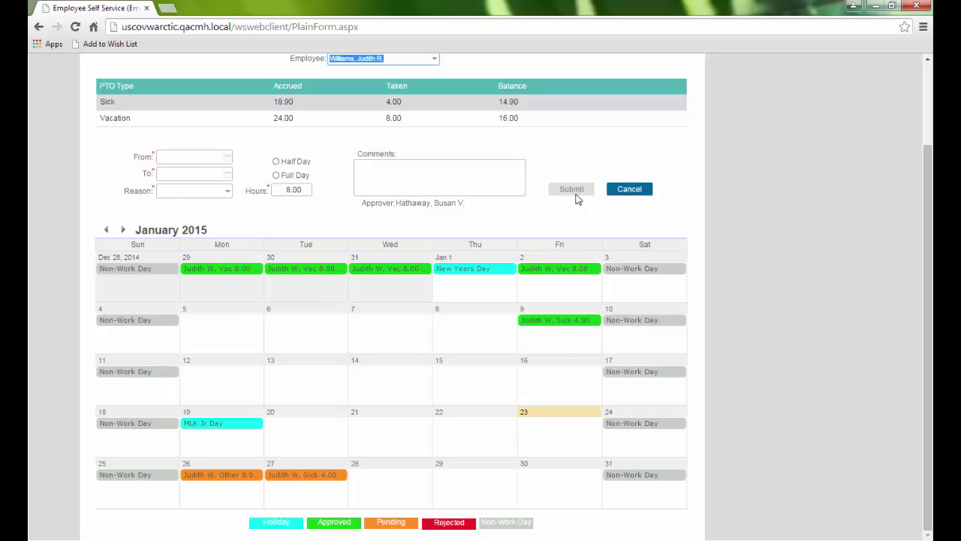
- Switch the Employee selector to the other team member to see their balances and calendar
left_click(434, 60)
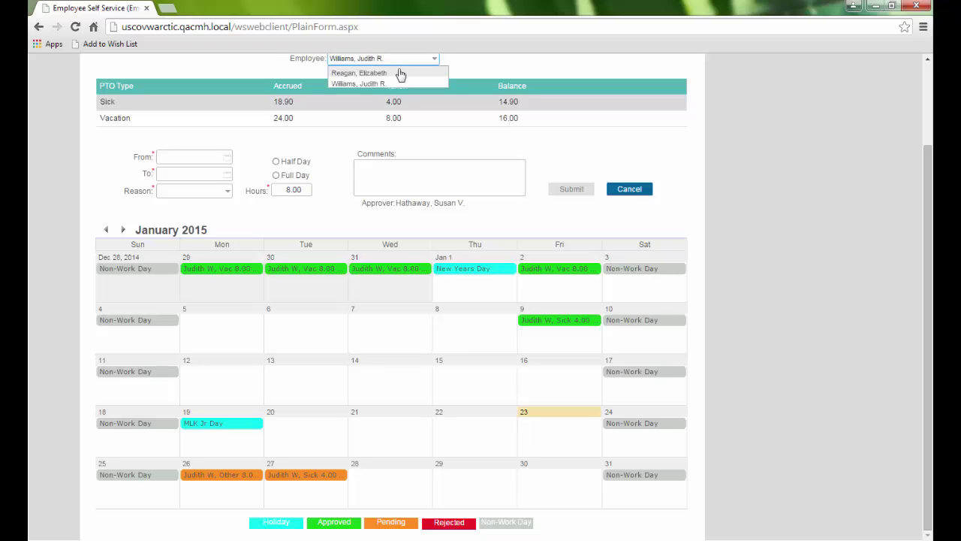
left_click(400, 73)
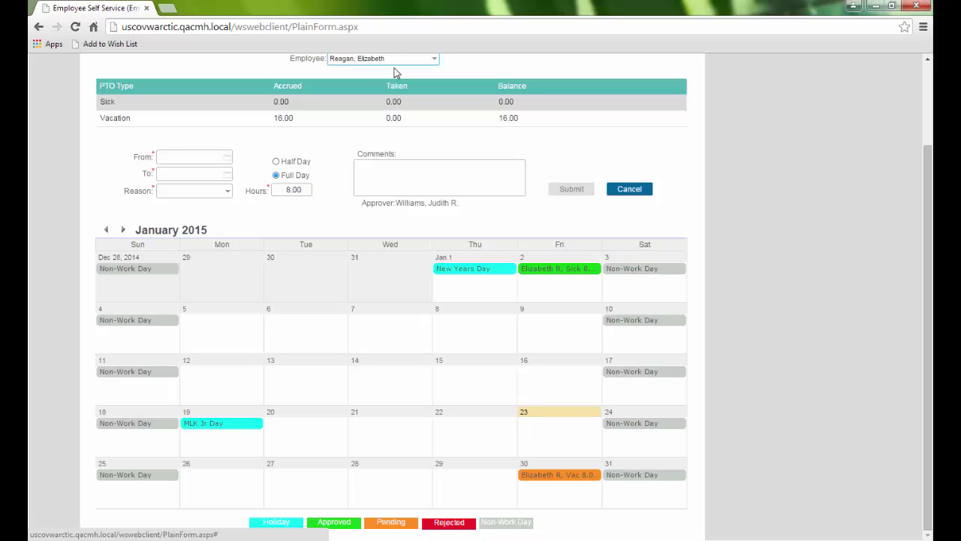
scroll(463, 78, "up", 2)
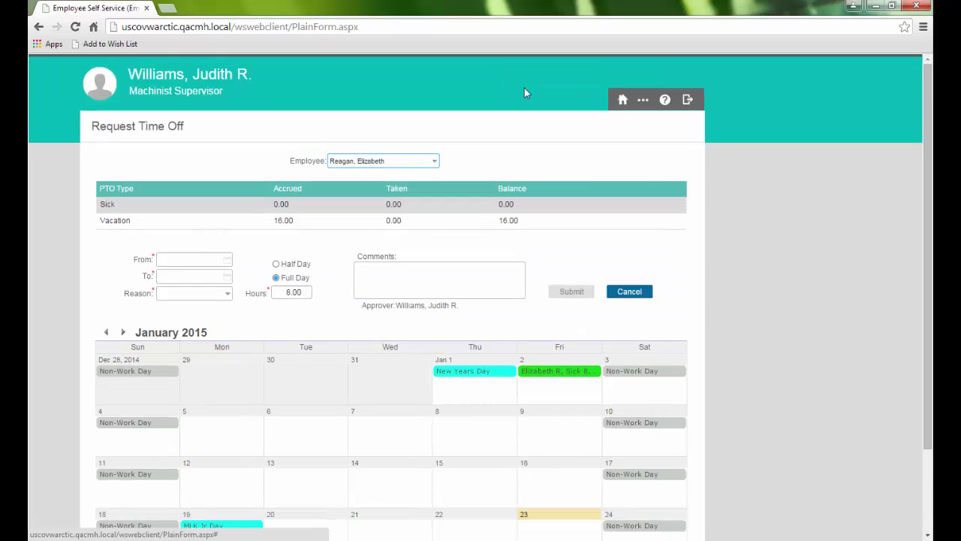
- Return home, view the announcements, and pick a team member in the search dropdown
left_click(623, 101)
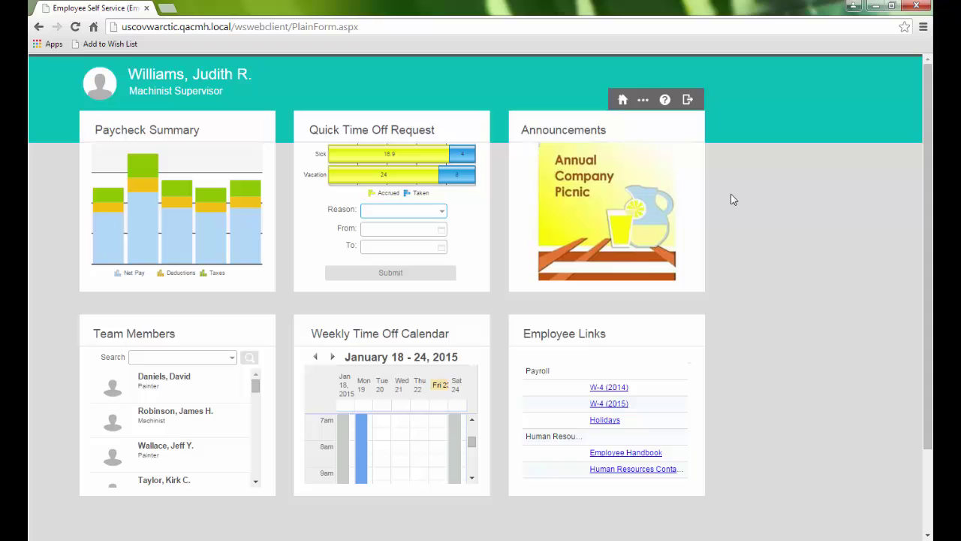
left_click(633, 211)
left_click(233, 359)
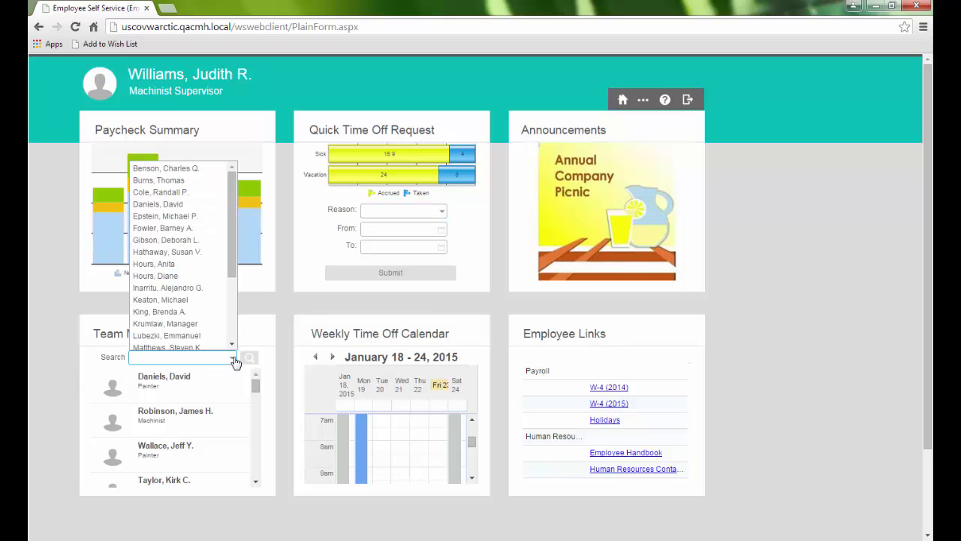
left_click(193, 192)
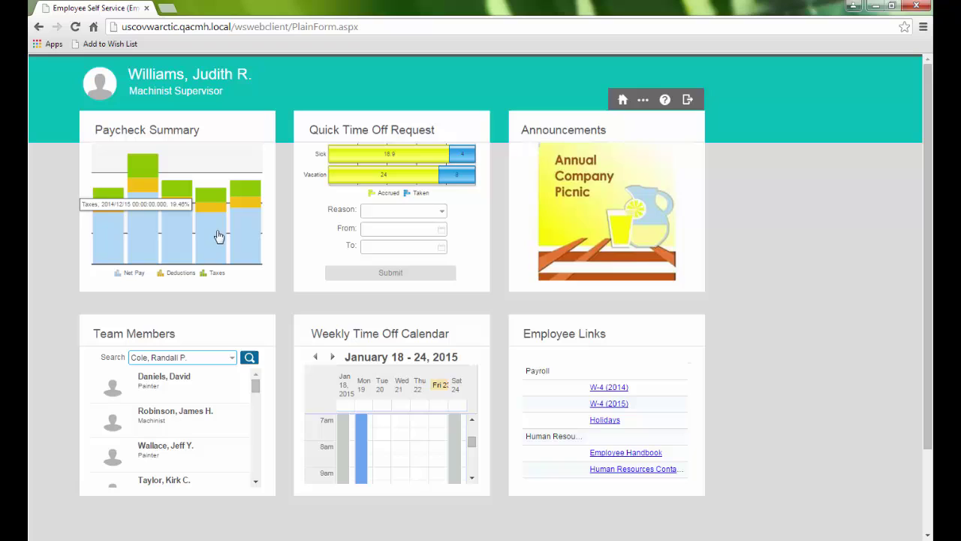
- Look up the chosen team member's organization chart, then return to the home dashboard
left_click(249, 358)
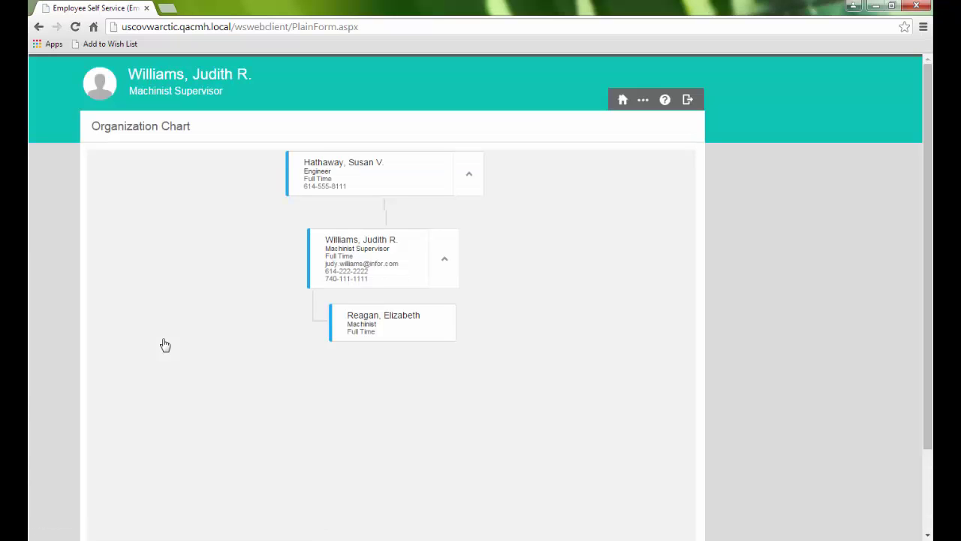
left_click(622, 100)
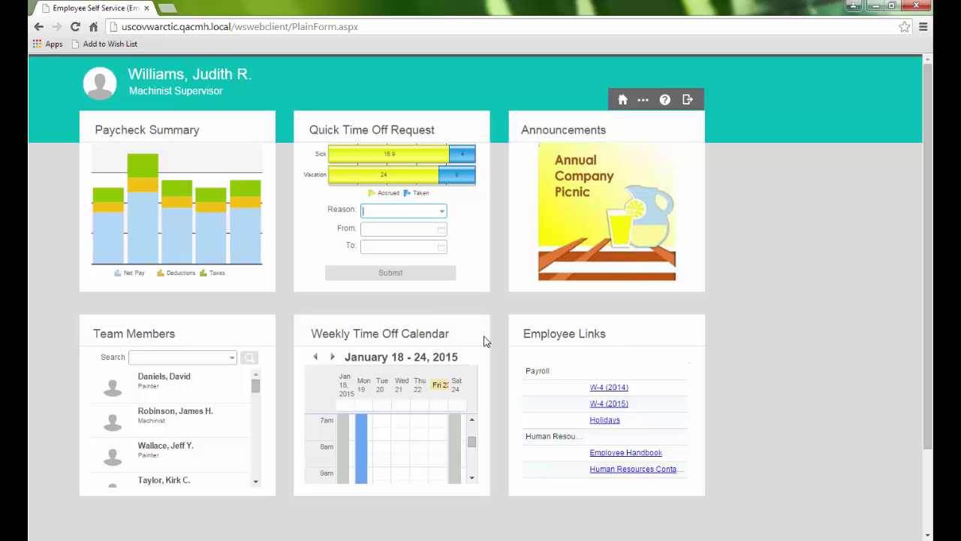
left_click(333, 358)
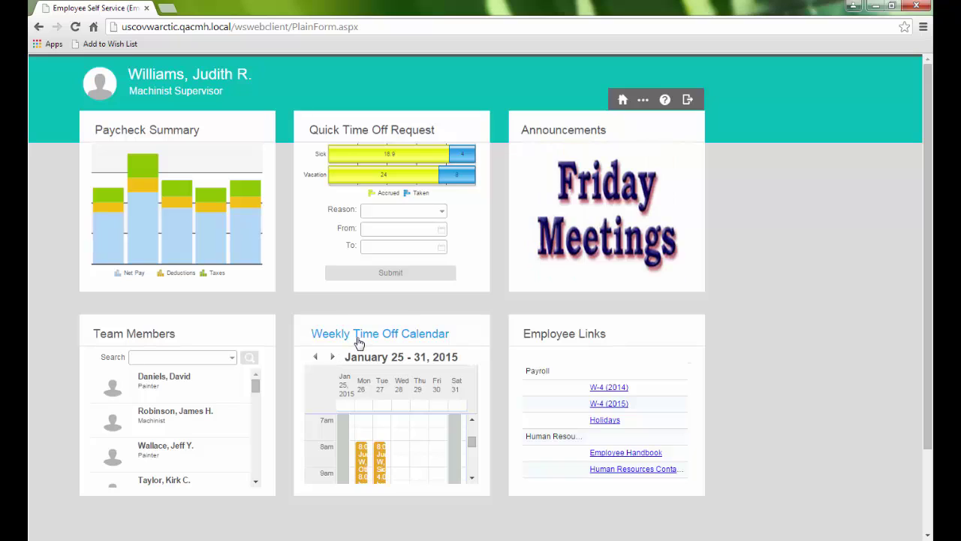
left_click(358, 337)
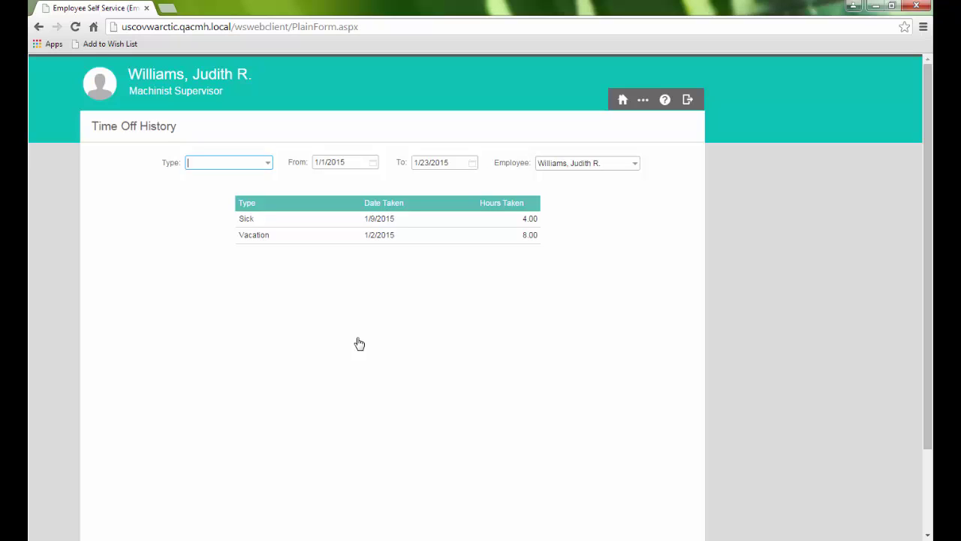
left_click(636, 165)
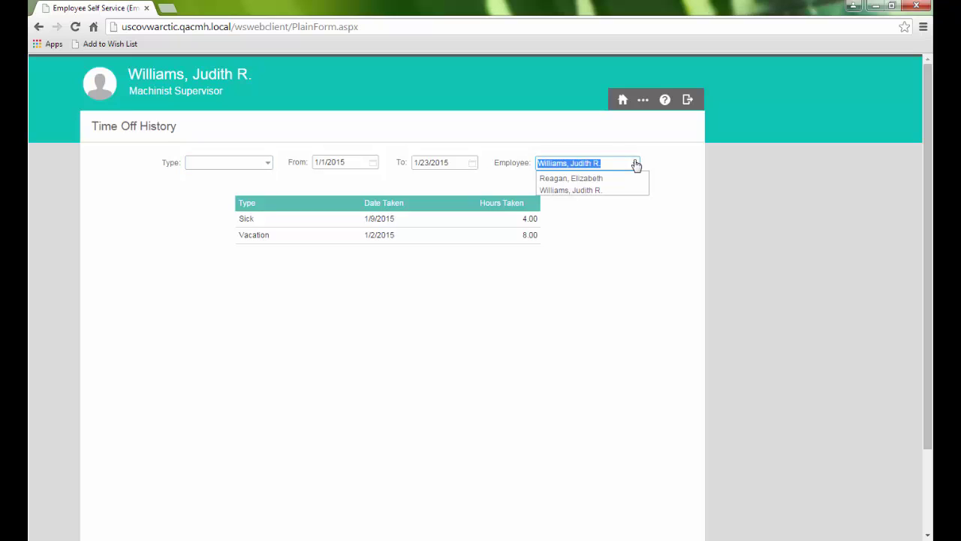
left_click(599, 179)
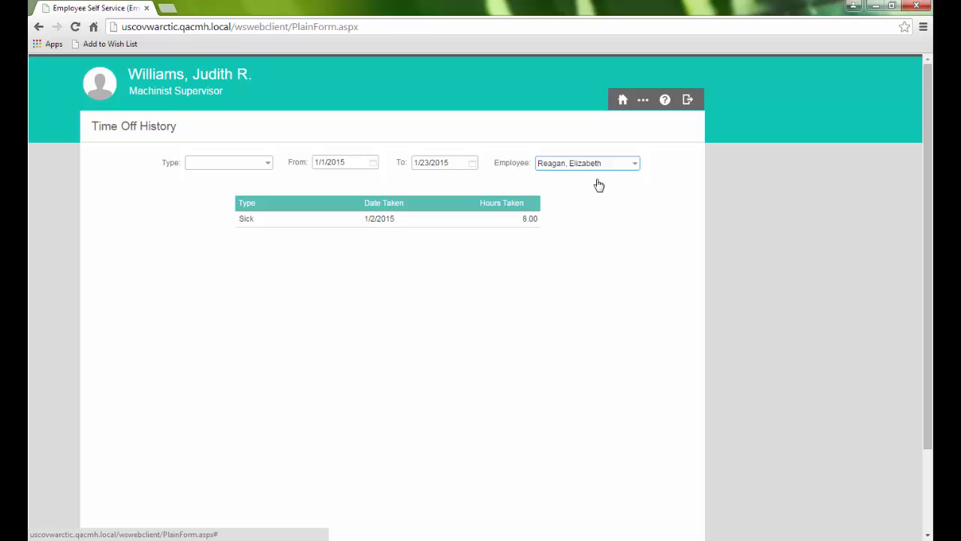
left_click(621, 99)
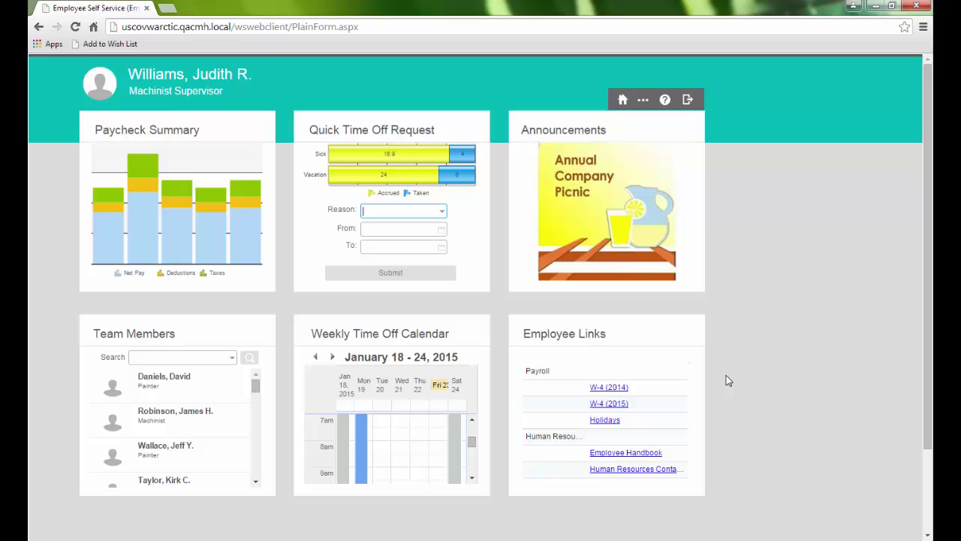
- Open the Employee Links page and bring up the Human Resources page list
left_click(587, 339)
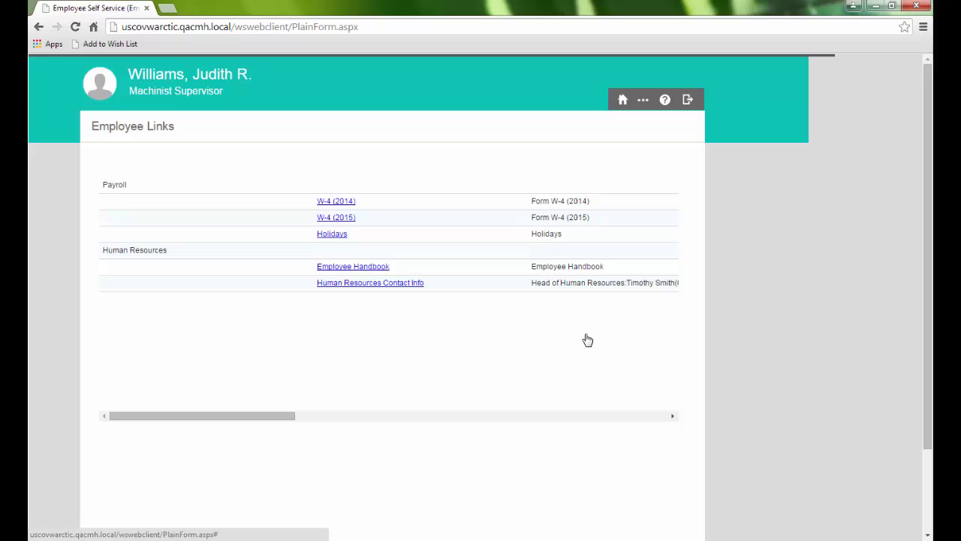
left_click(644, 101)
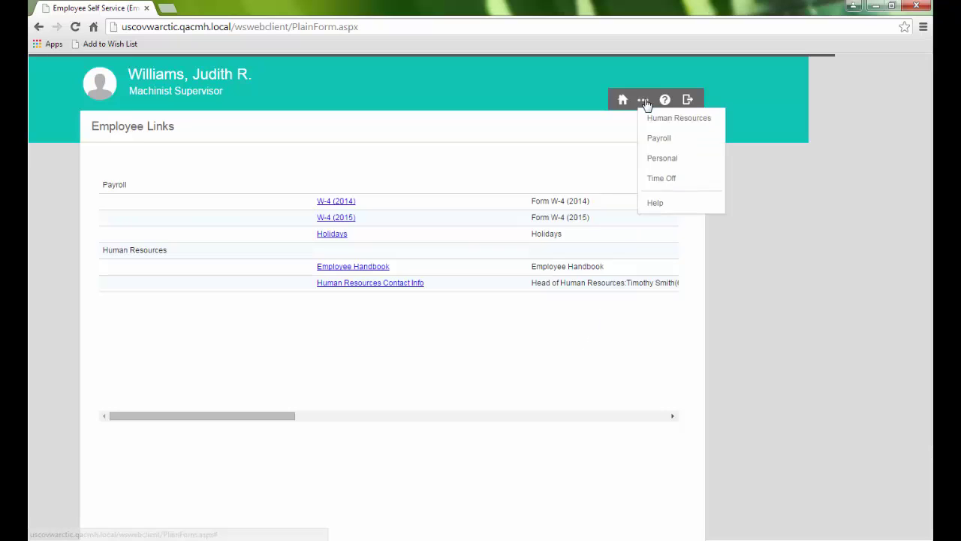
left_click(703, 121)
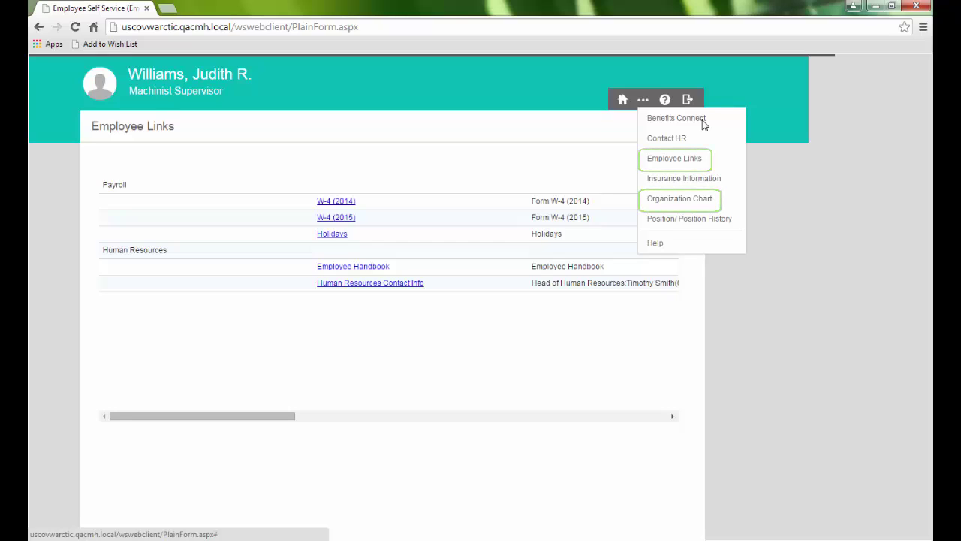
- View the Benefits Connect and Contact HR pages
left_click(699, 123)
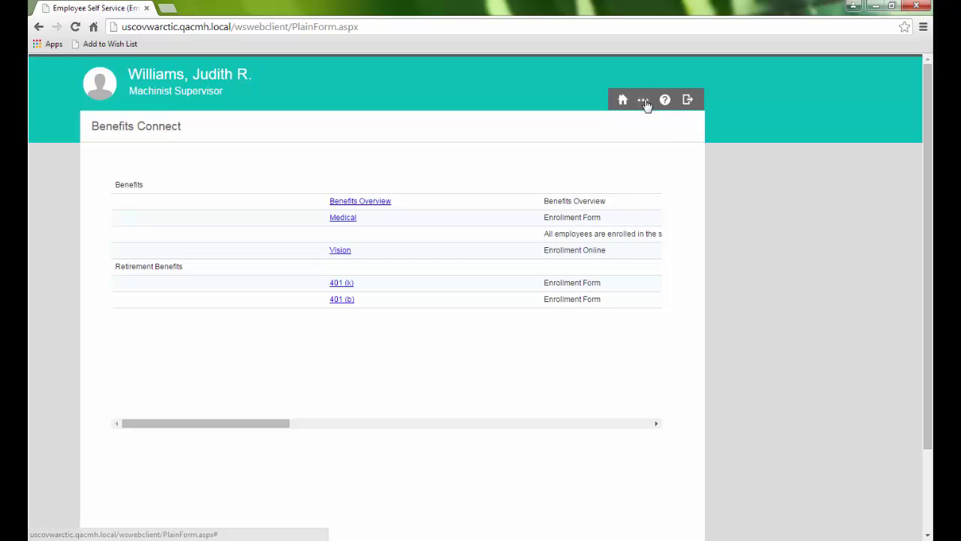
left_click(644, 102)
left_click(669, 120)
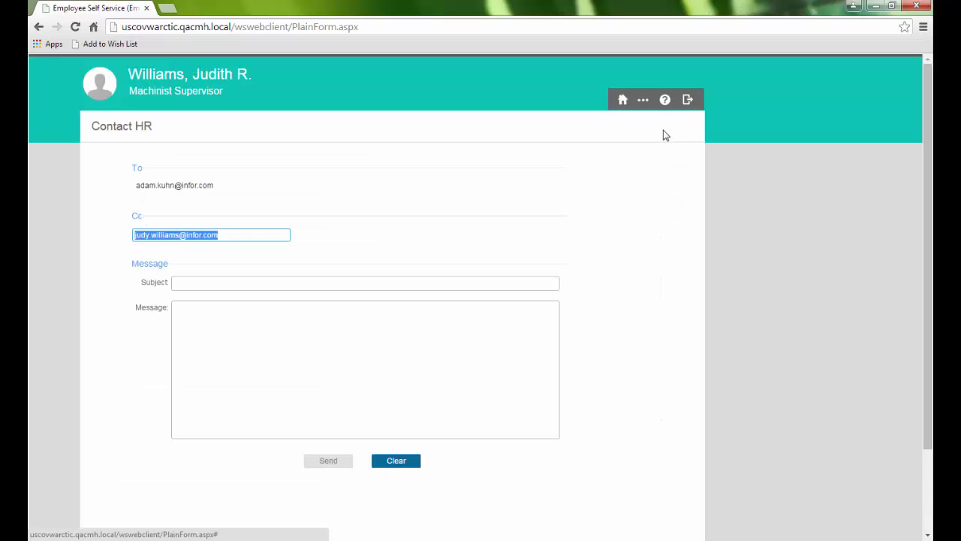
left_click(644, 100)
left_click(667, 121)
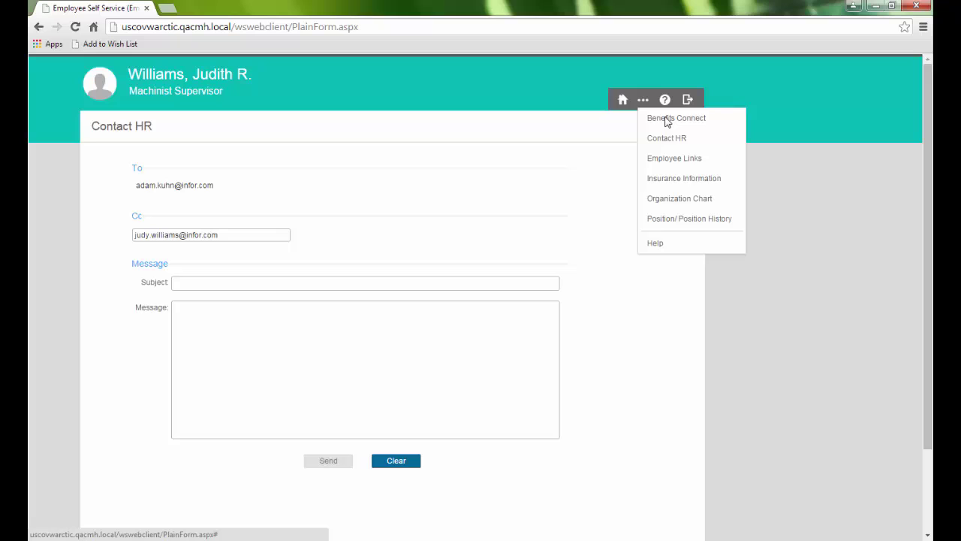
- View Insurance Information, then the Position/ Position History page
left_click(680, 180)
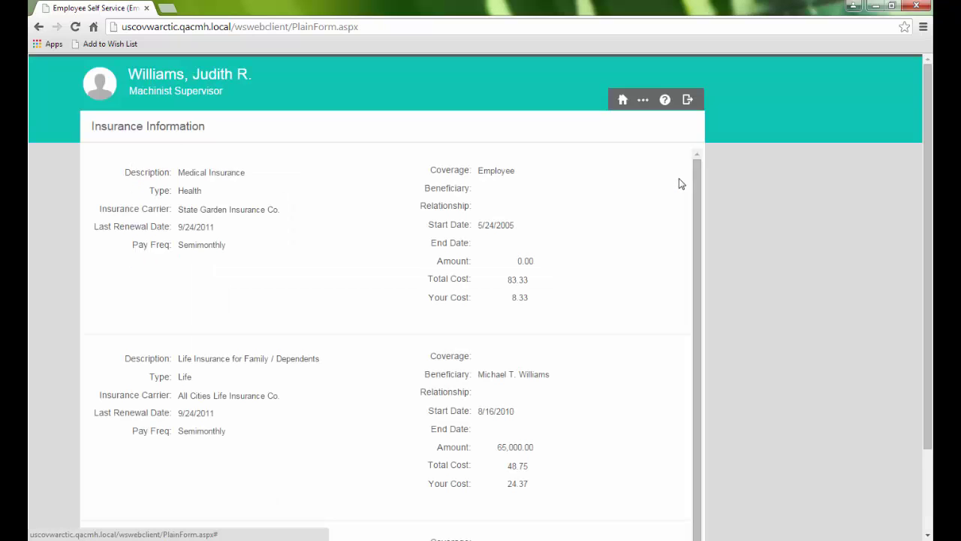
left_click(642, 100)
left_click(664, 121)
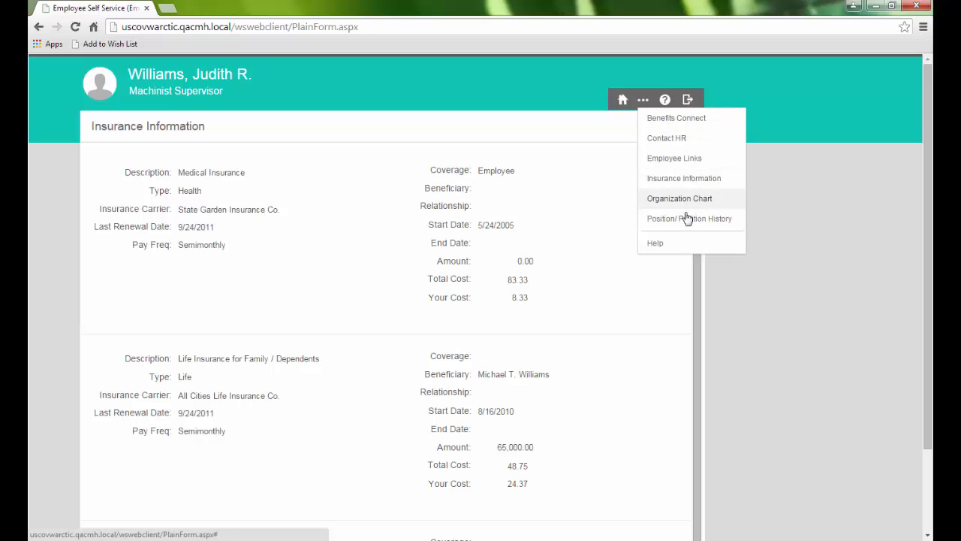
left_click(661, 219)
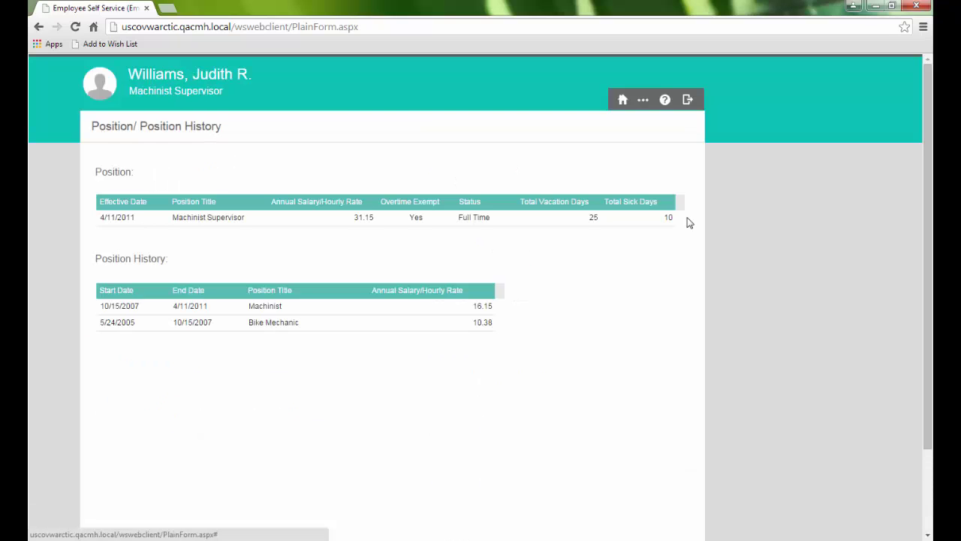
left_click(642, 101)
- Run the year-to-date 401K Plan deductions report (total 328.98) and close the preview
left_click(659, 139)
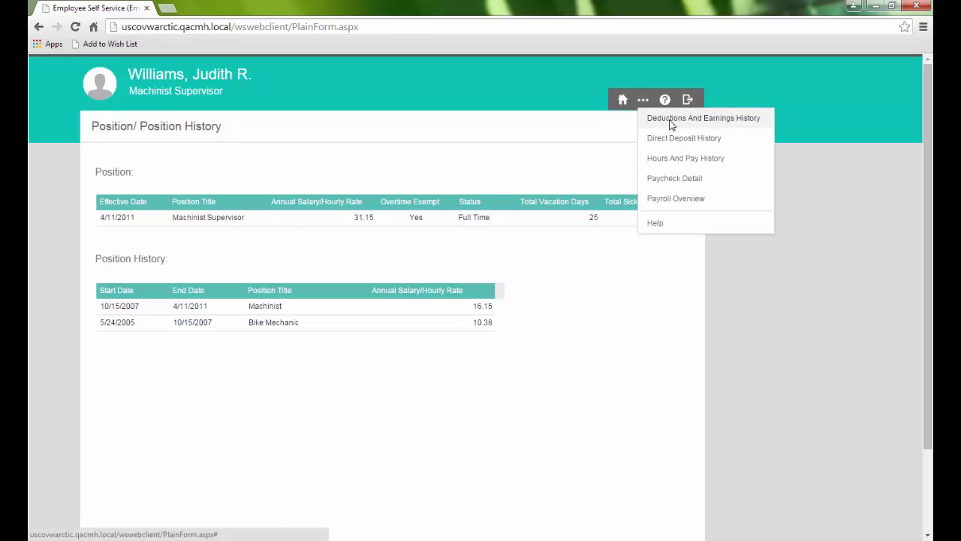
left_click(672, 123)
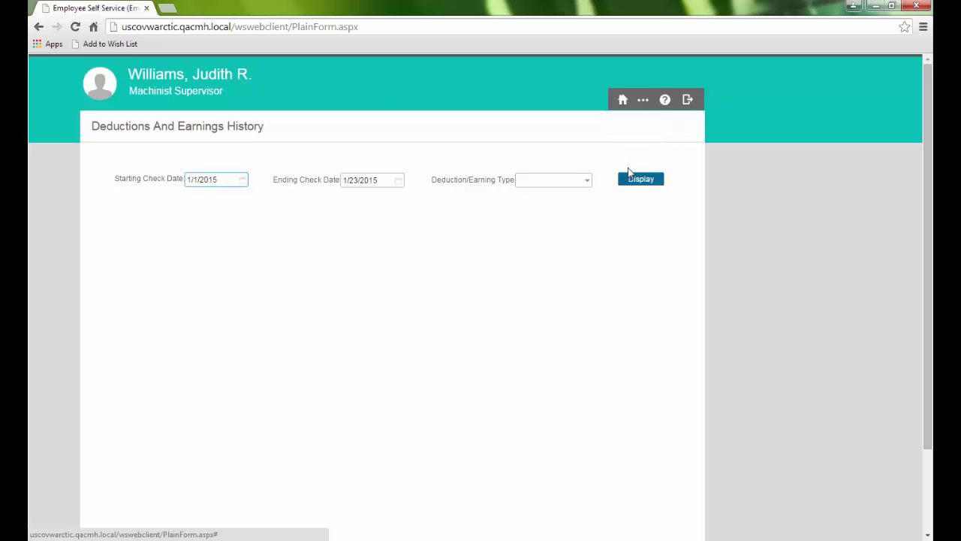
left_click(588, 182)
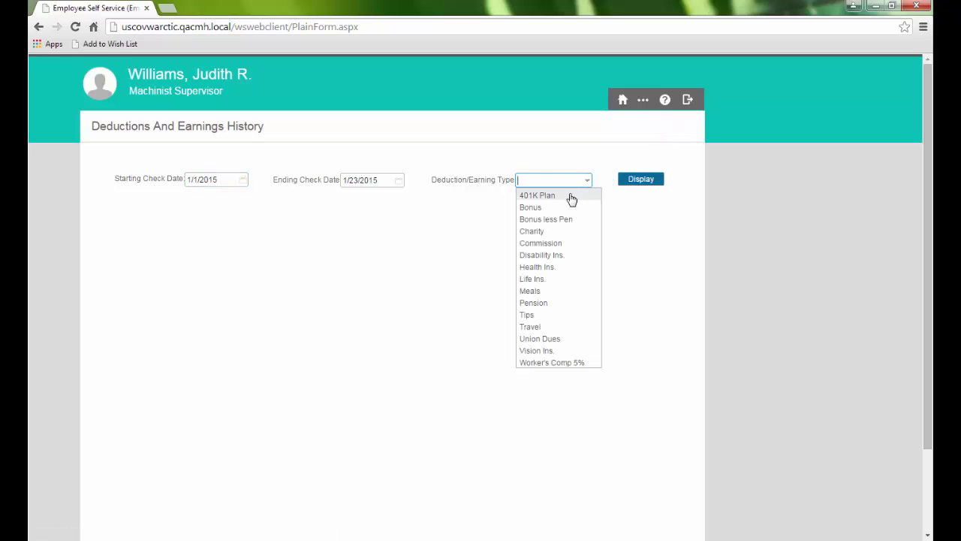
left_click(572, 196)
left_click(630, 180)
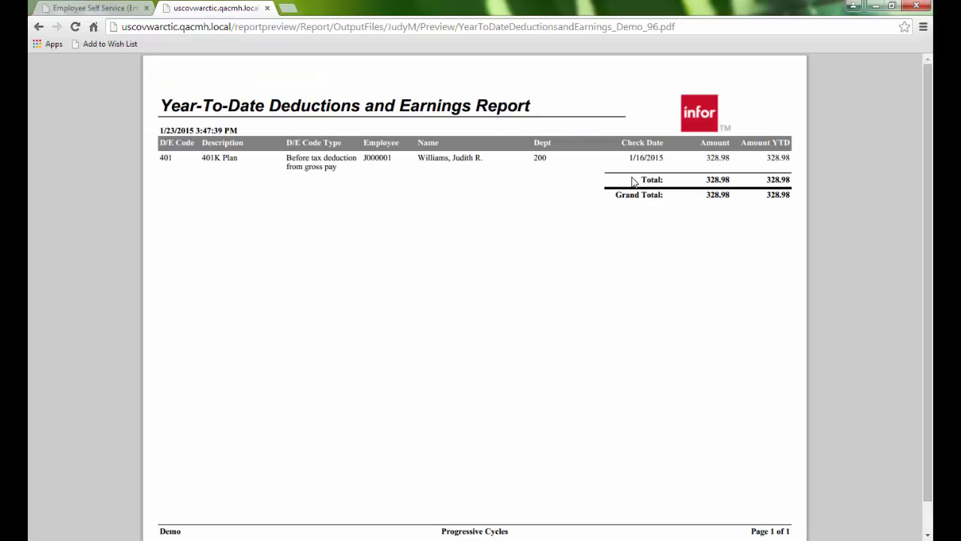
mouse_move(781, 514)
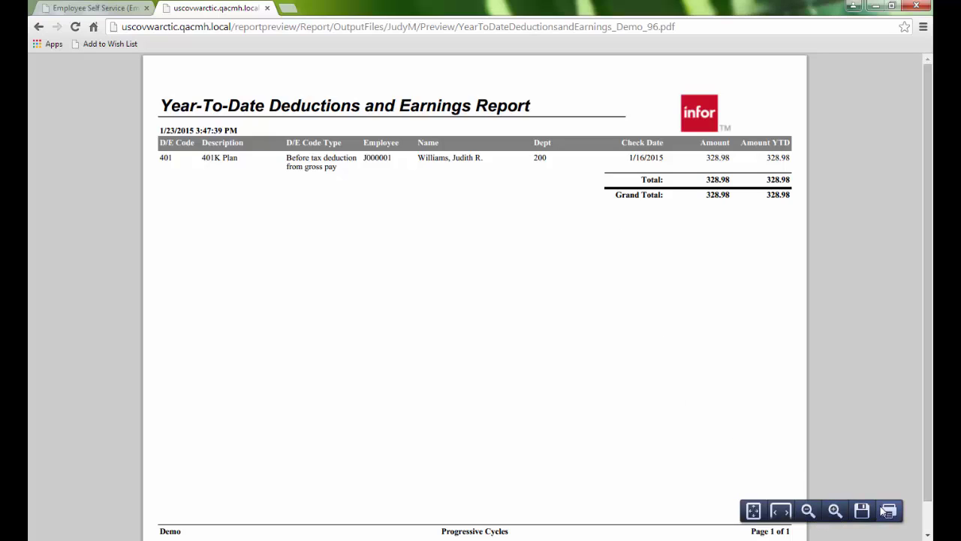
left_click(267, 8)
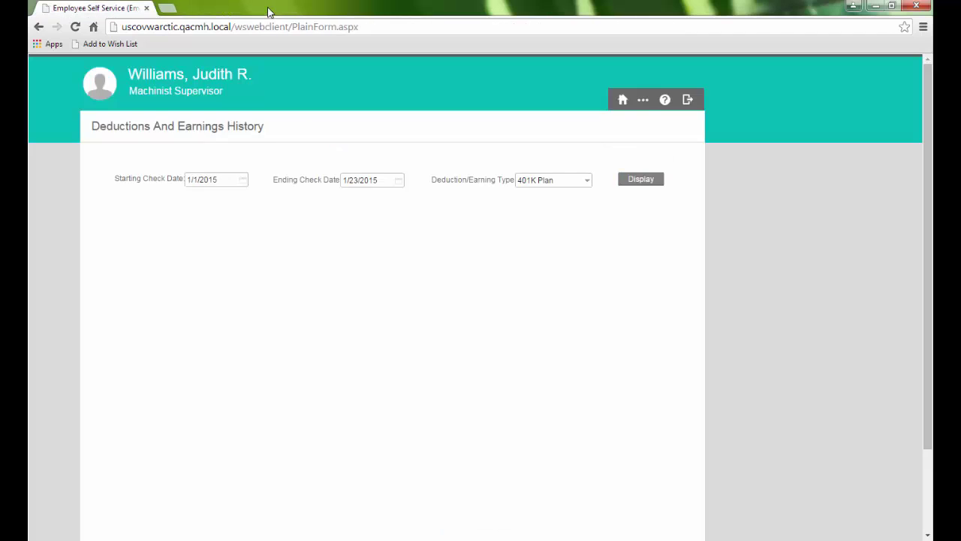
- View the Direct Deposit History and Hours And Pay History pages
left_click(643, 101)
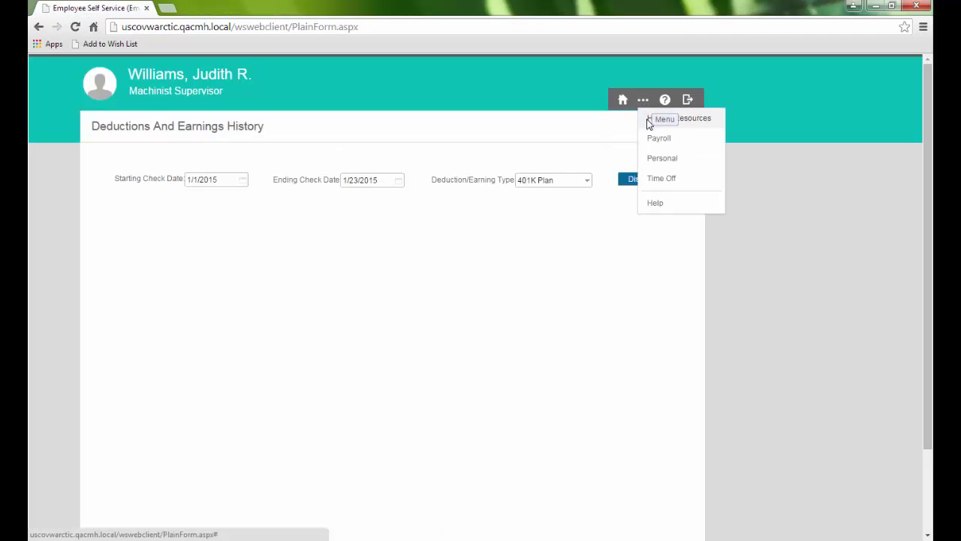
left_click(651, 138)
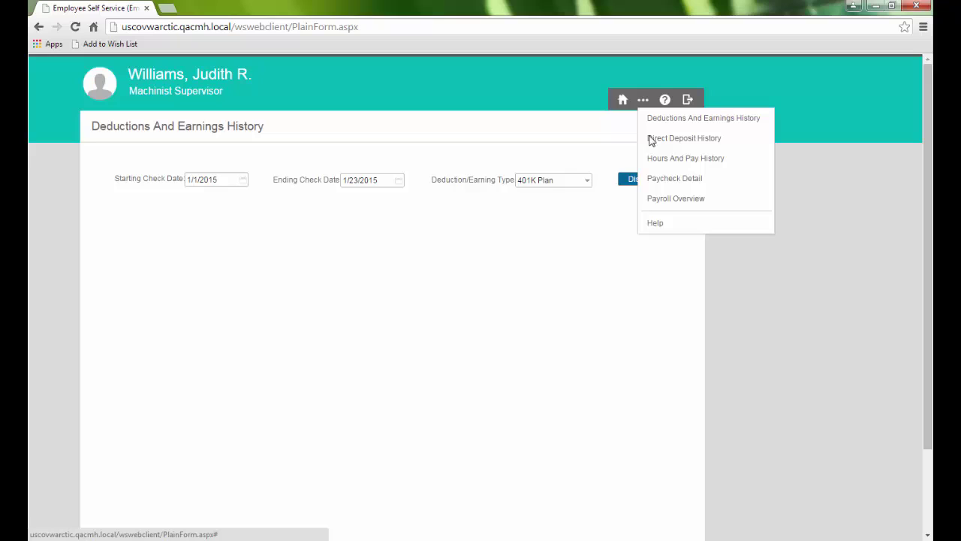
left_click(696, 142)
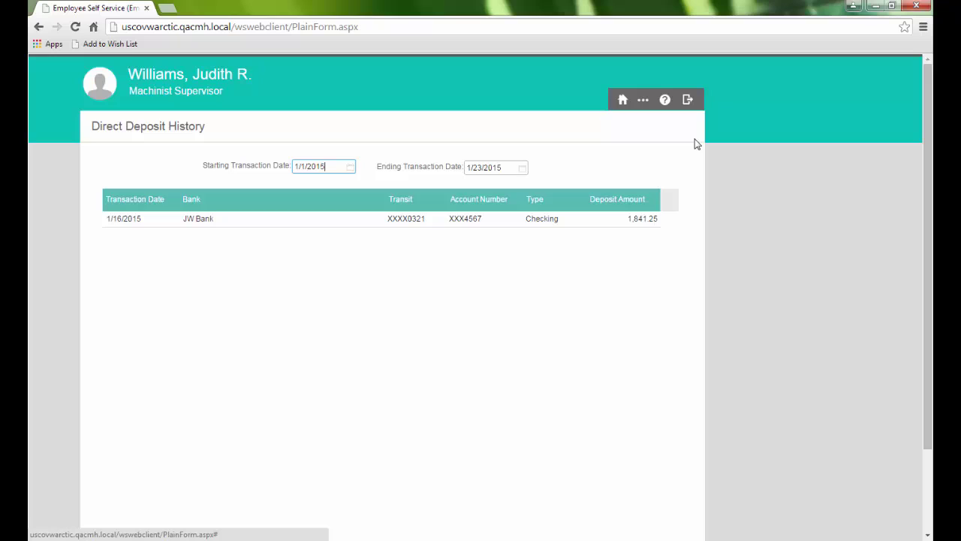
left_click(642, 101)
left_click(659, 137)
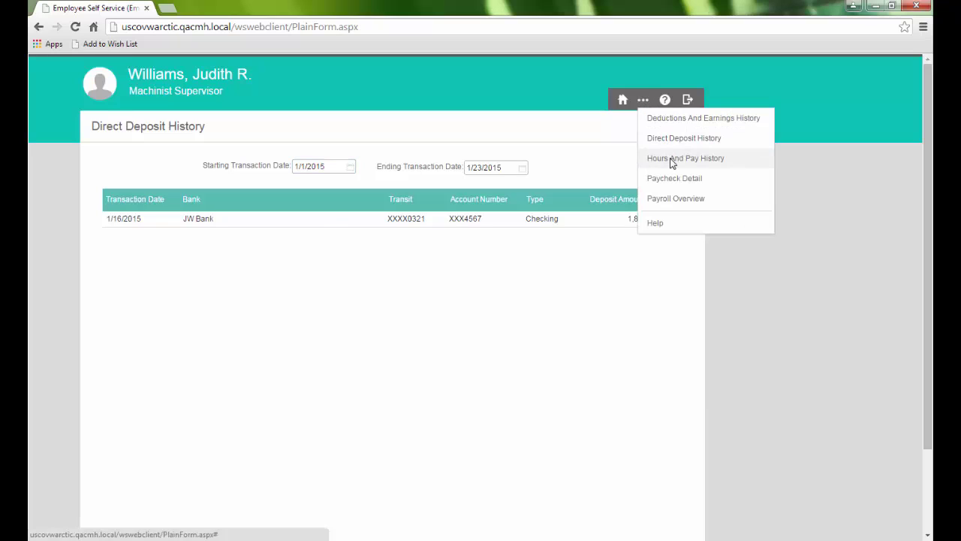
left_click(673, 162)
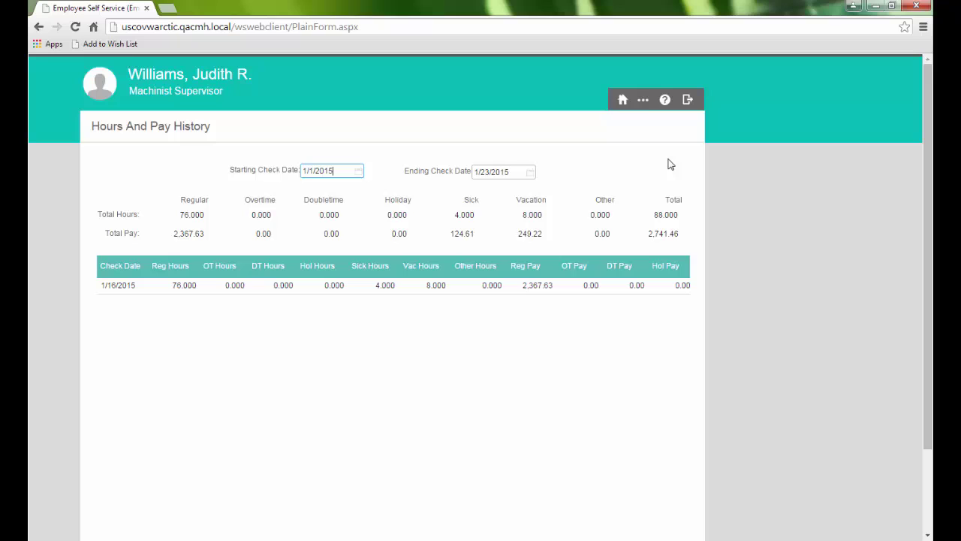
- Open Payroll Overview showing the 31.153 hourly regular rate and deductions
left_click(644, 100)
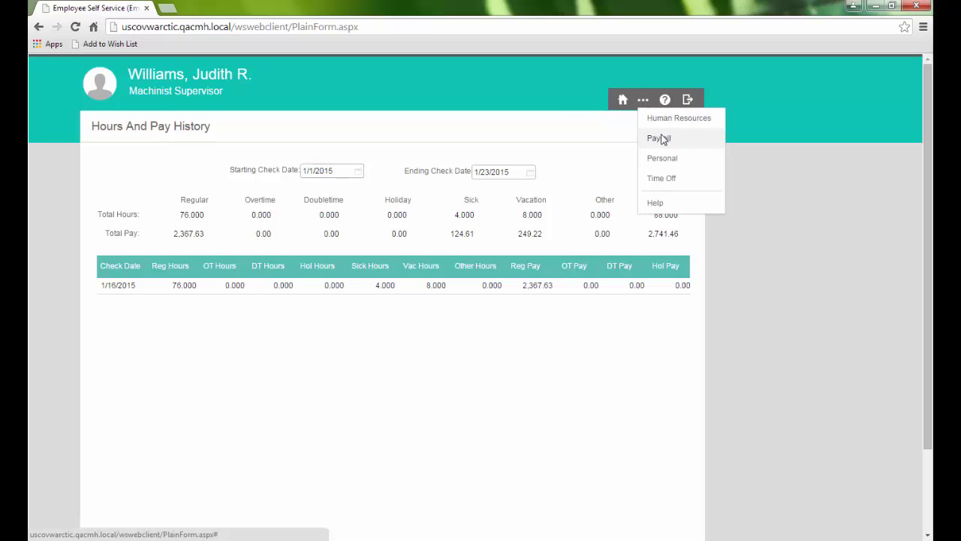
left_click(663, 138)
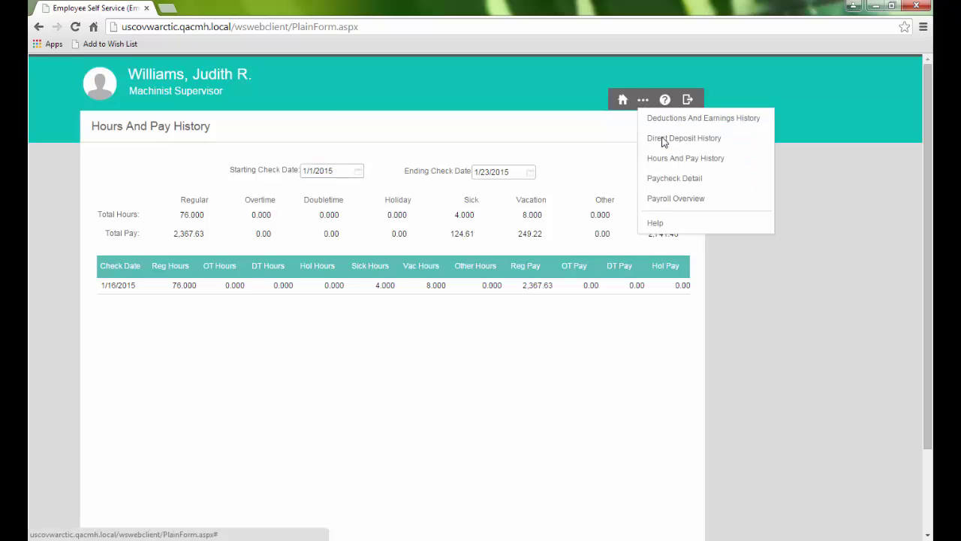
left_click(685, 199)
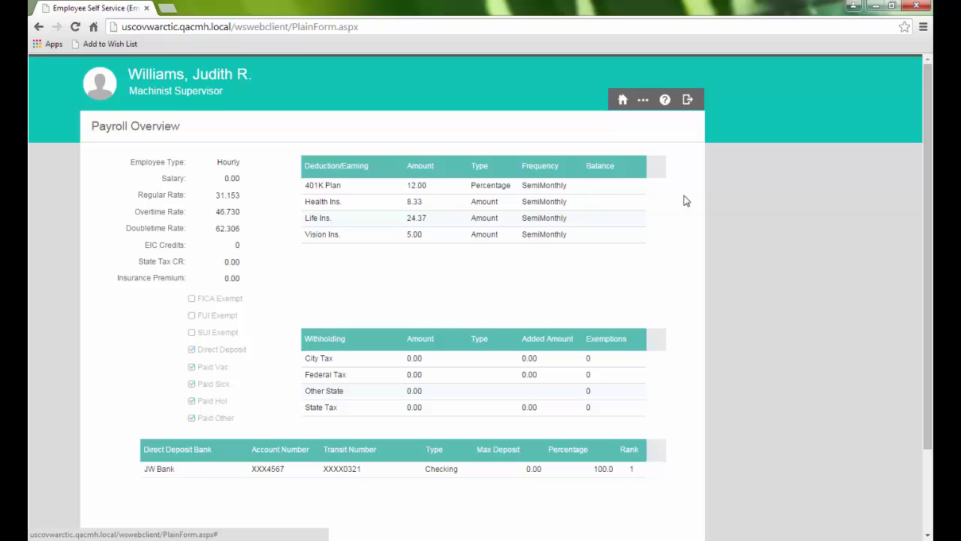
- On the Personal > Contacts page, pick the spouse to show their contact details
left_click(643, 100)
left_click(665, 159)
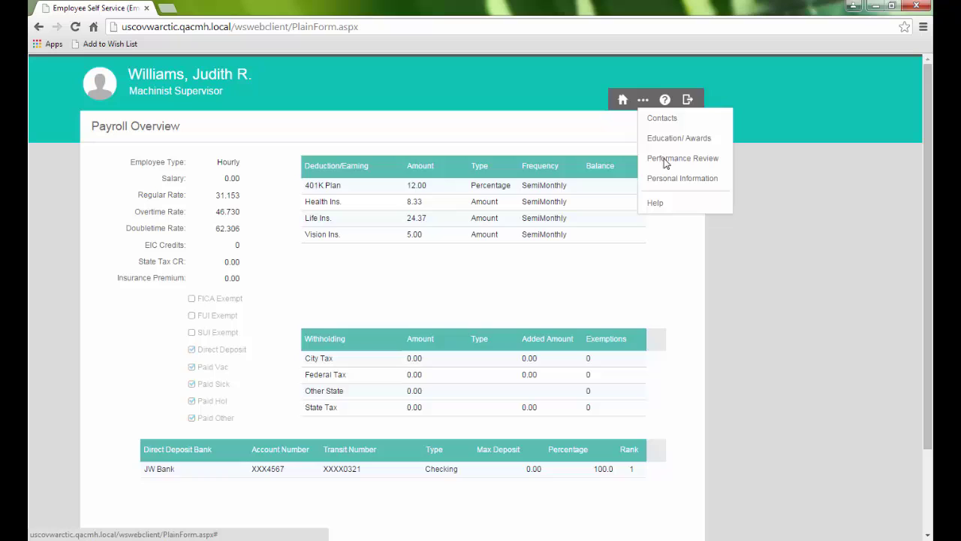
left_click(662, 119)
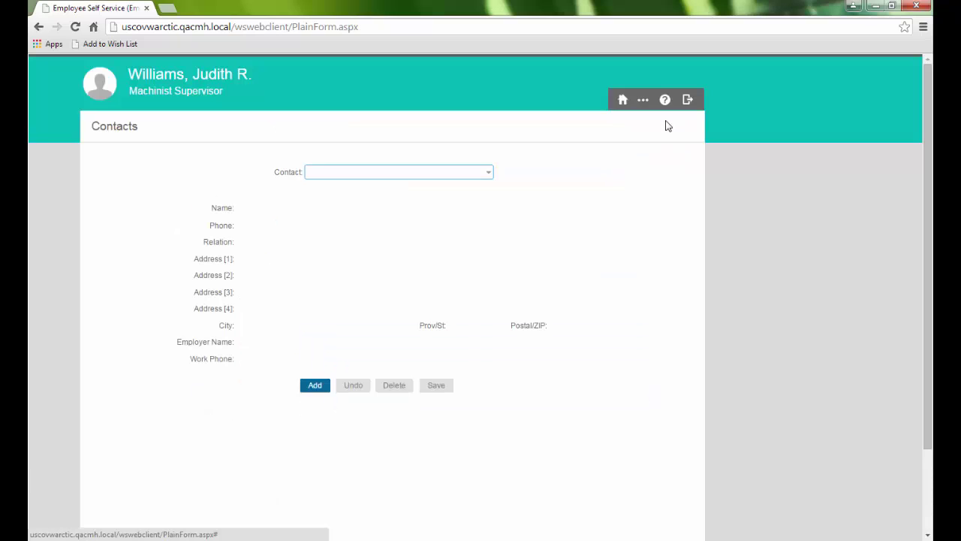
left_click(490, 175)
left_click(476, 188)
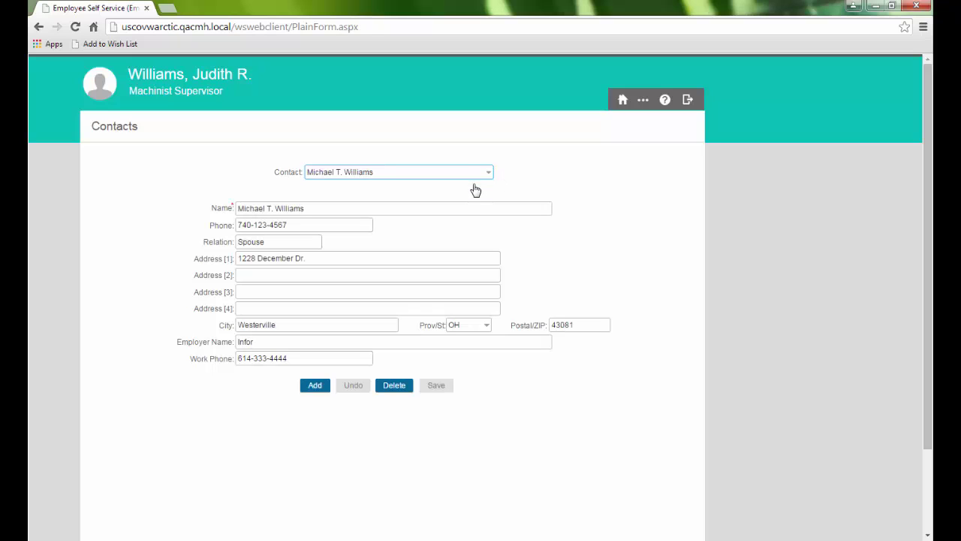
- Open Personal > Education/Awards and scroll through the courses, certifications, exams and awards
left_click(643, 101)
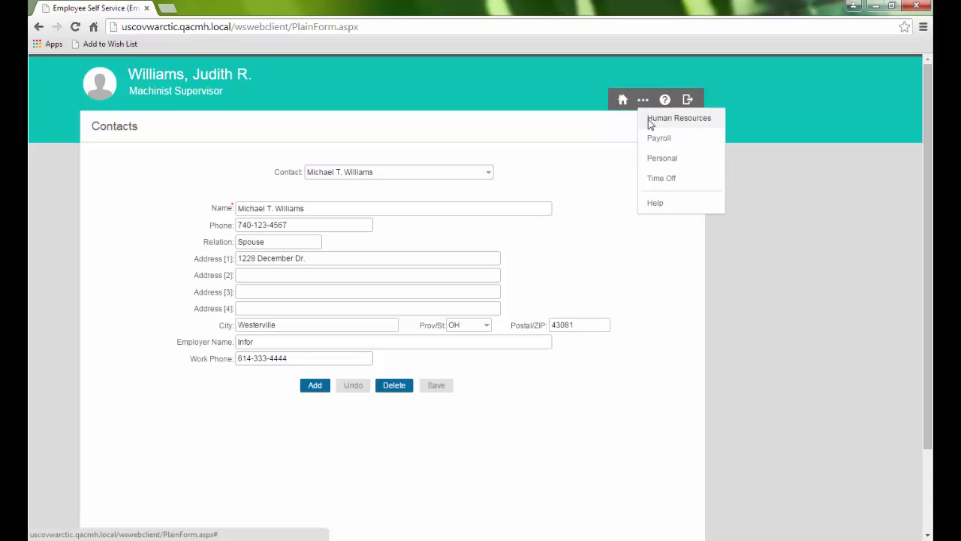
left_click(663, 157)
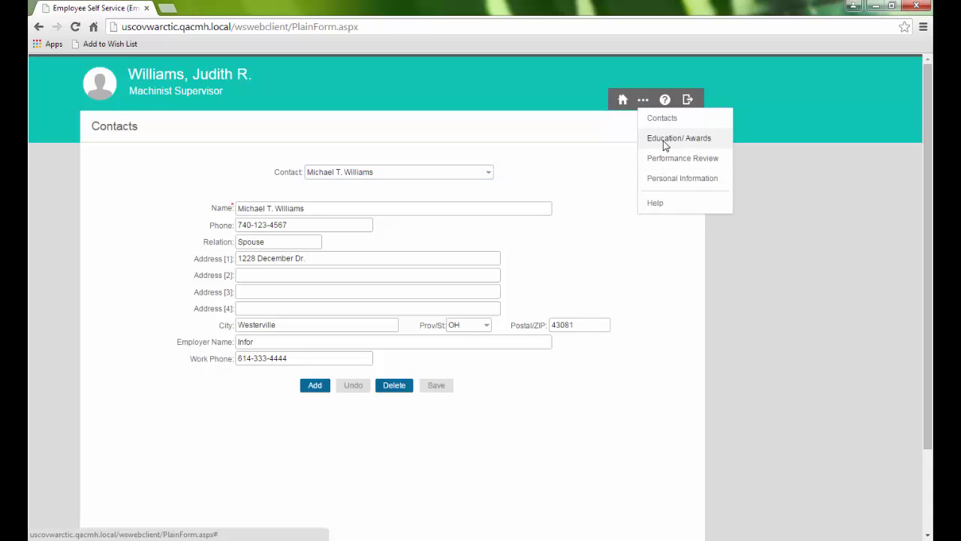
left_click(666, 140)
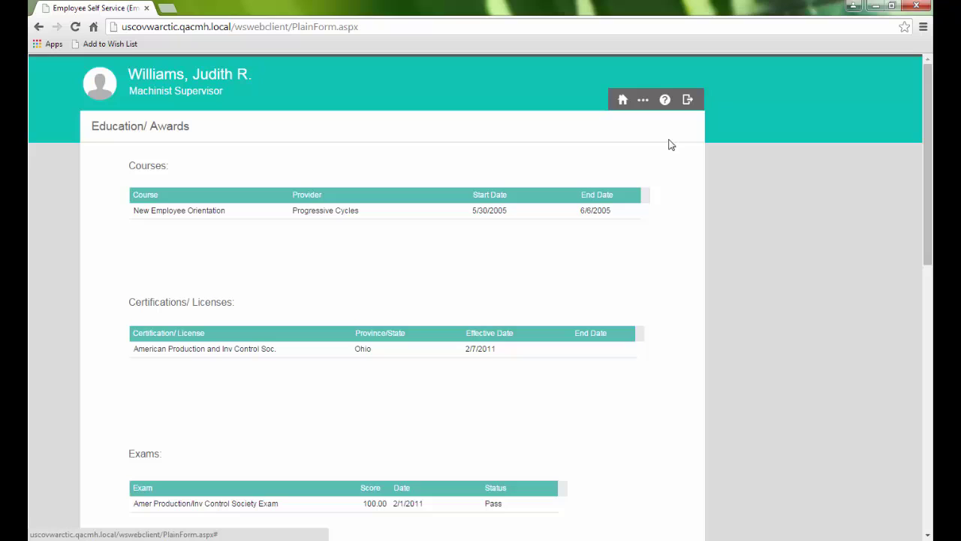
scroll(671, 144, "down", 1)
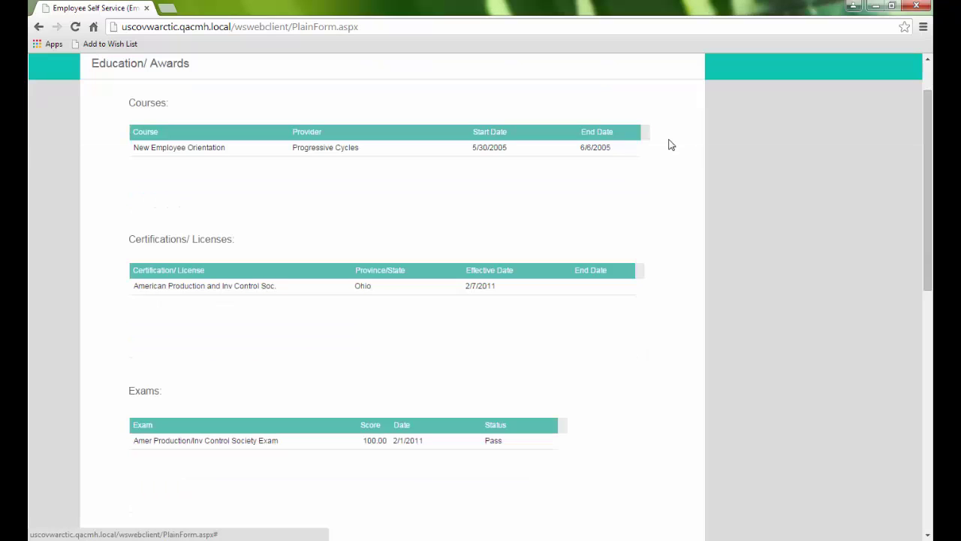
scroll(671, 144, "down", 2)
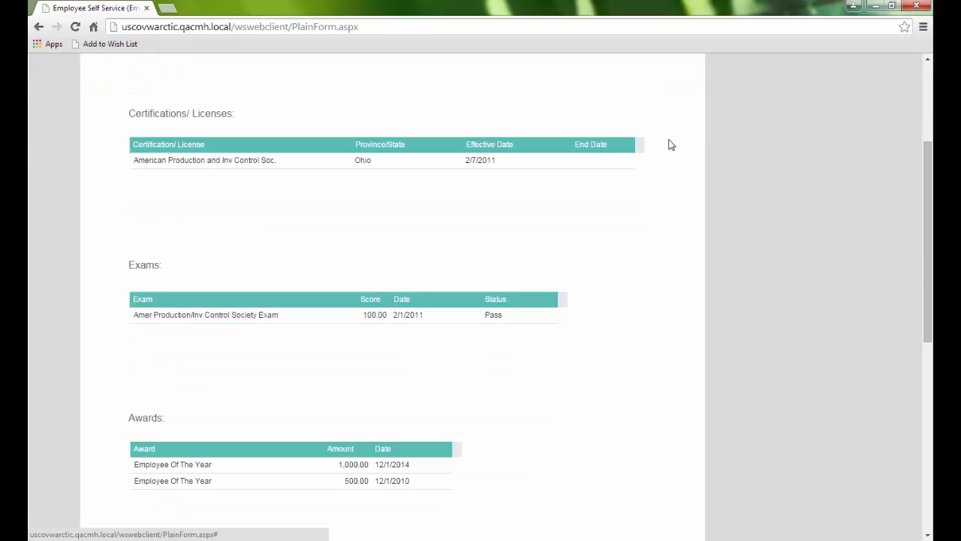
scroll(671, 145, "up", 3)
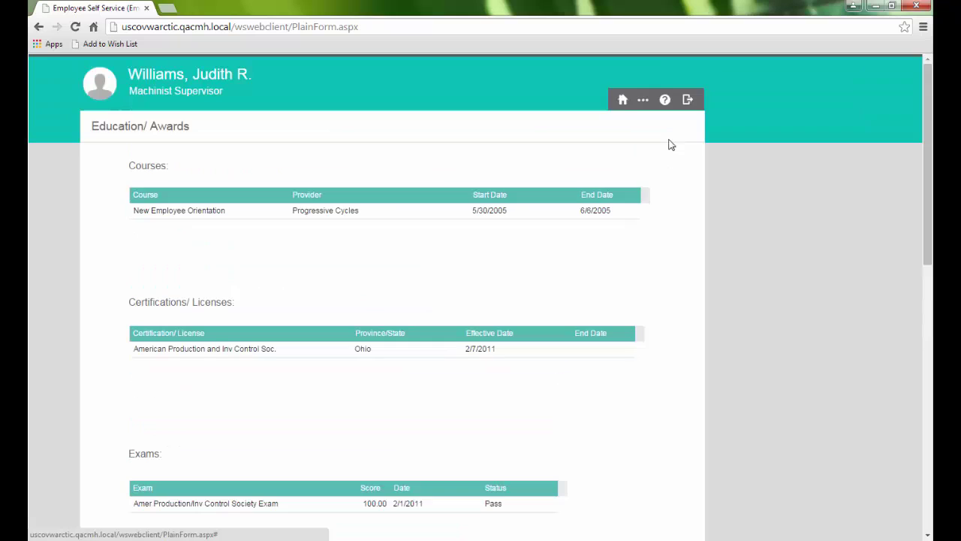
- View the performance review documents, then open the Personal Information page
left_click(643, 103)
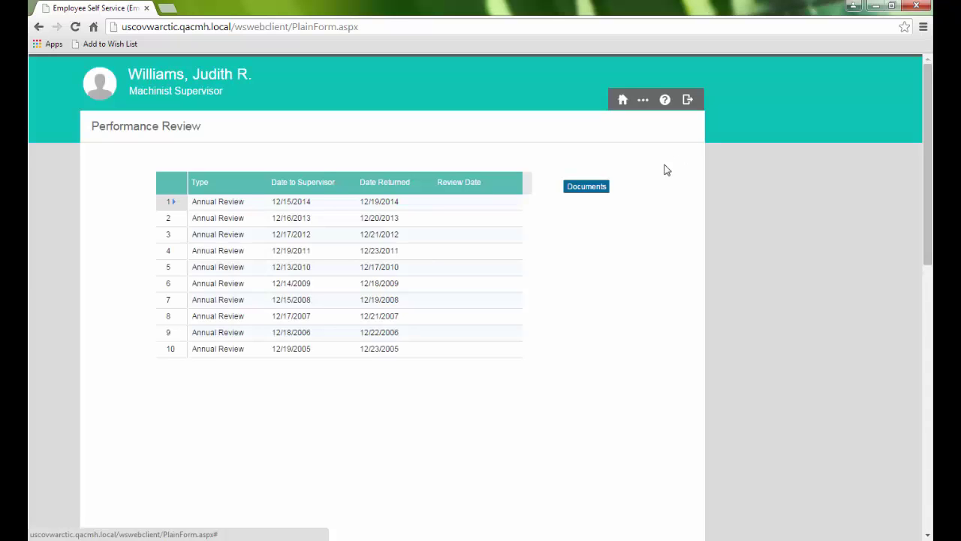
left_click(591, 187)
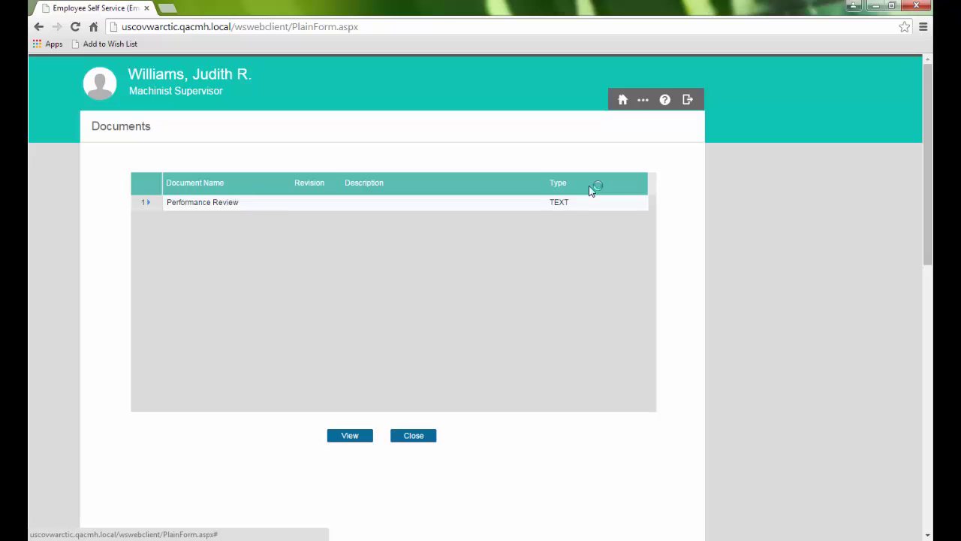
left_click(643, 100)
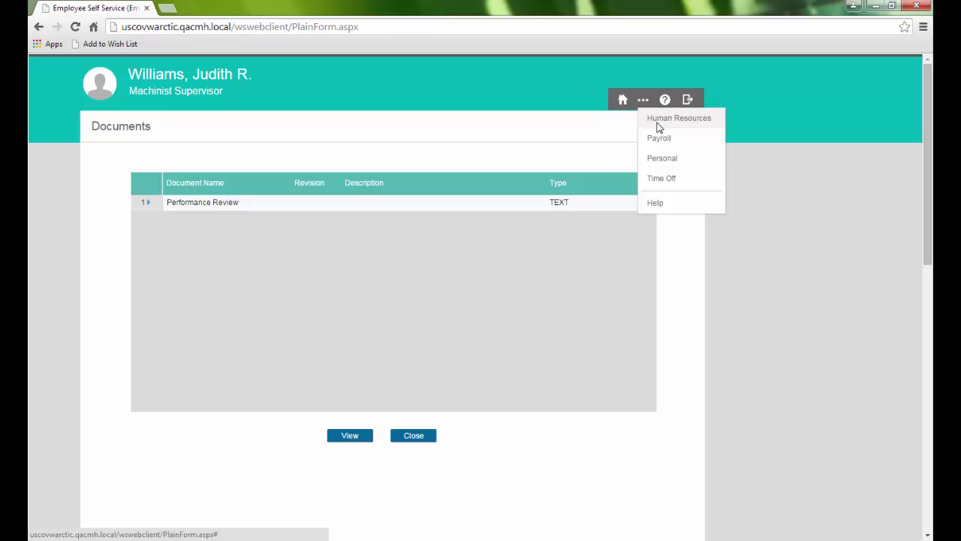
left_click(668, 158)
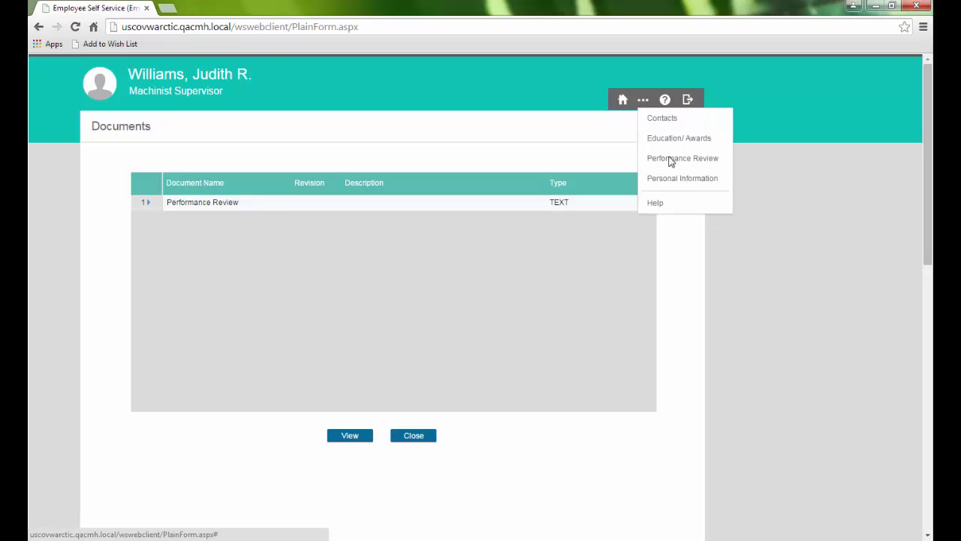
left_click(683, 179)
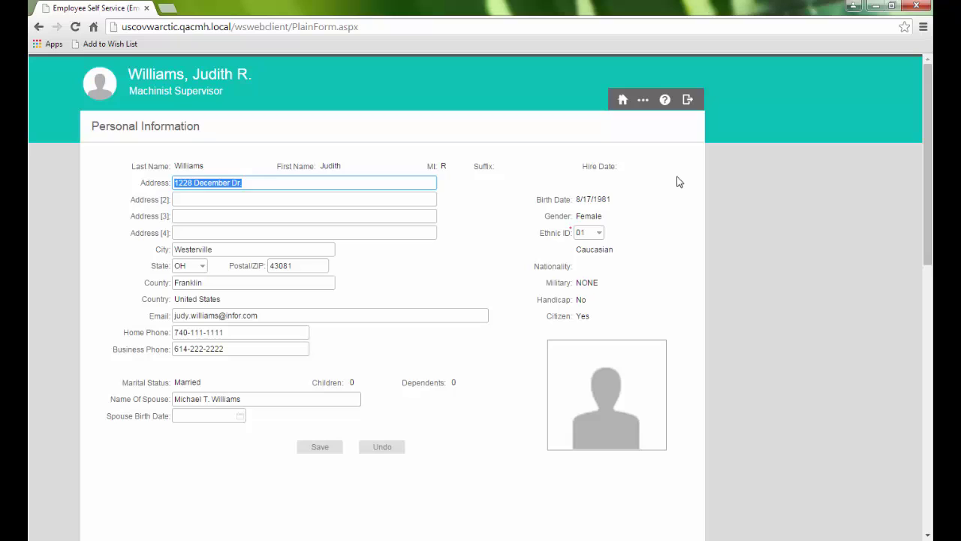
- On Approve Time Off, load an employee's balances (Vacation 16.00, Sick 0.00) and January 2015 requests
left_click(644, 101)
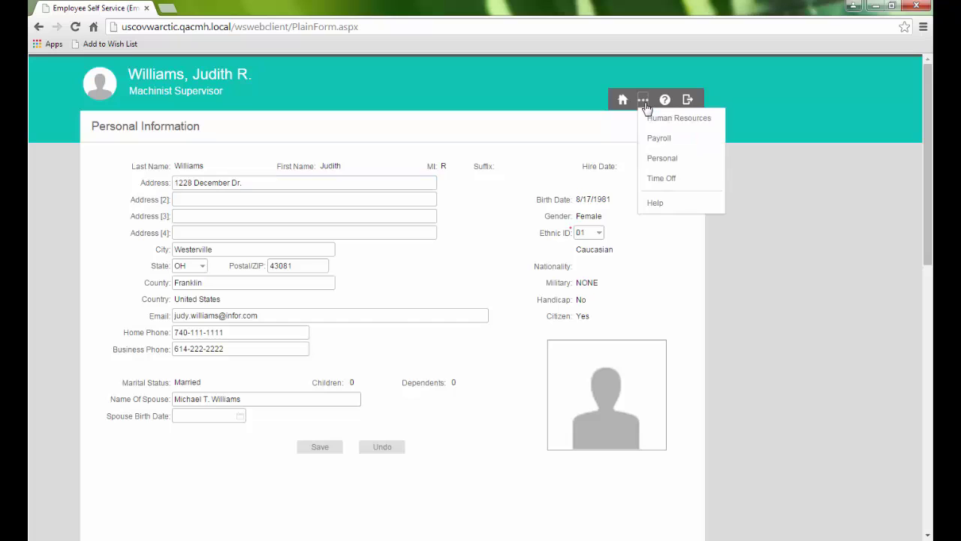
left_click(673, 181)
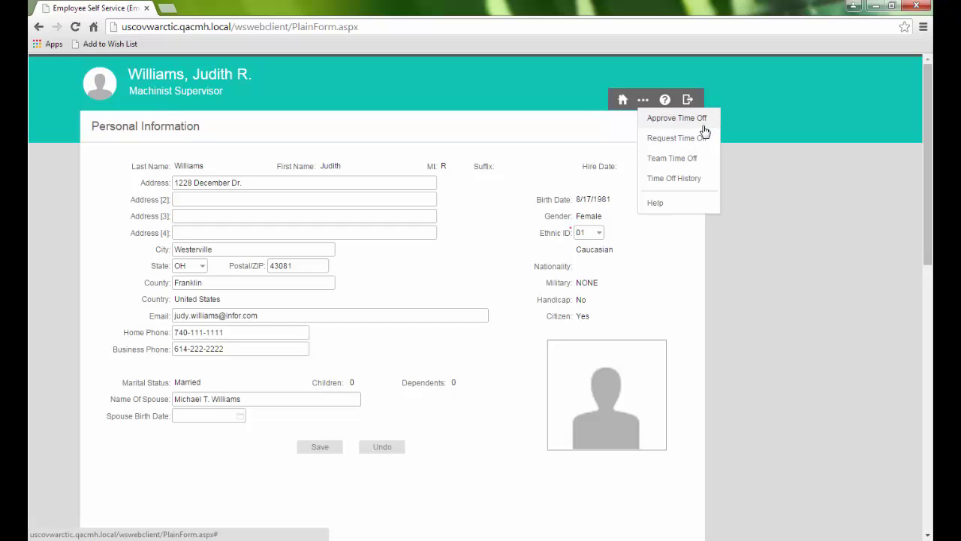
left_click(703, 125)
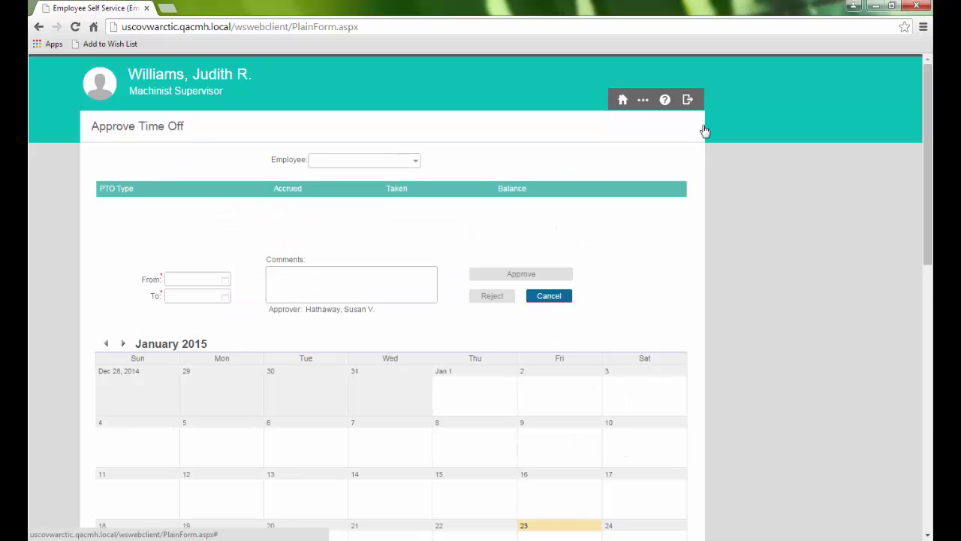
left_click(418, 160)
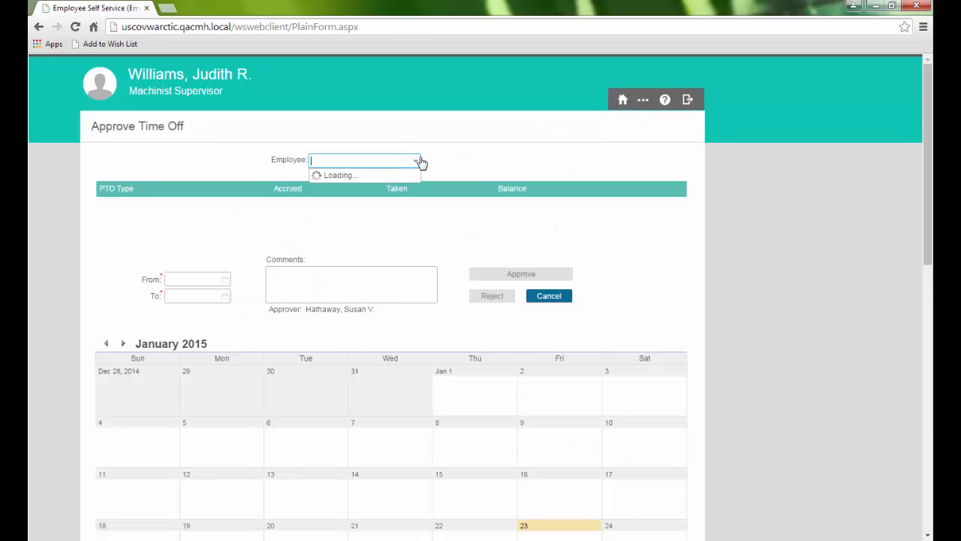
left_click(403, 176)
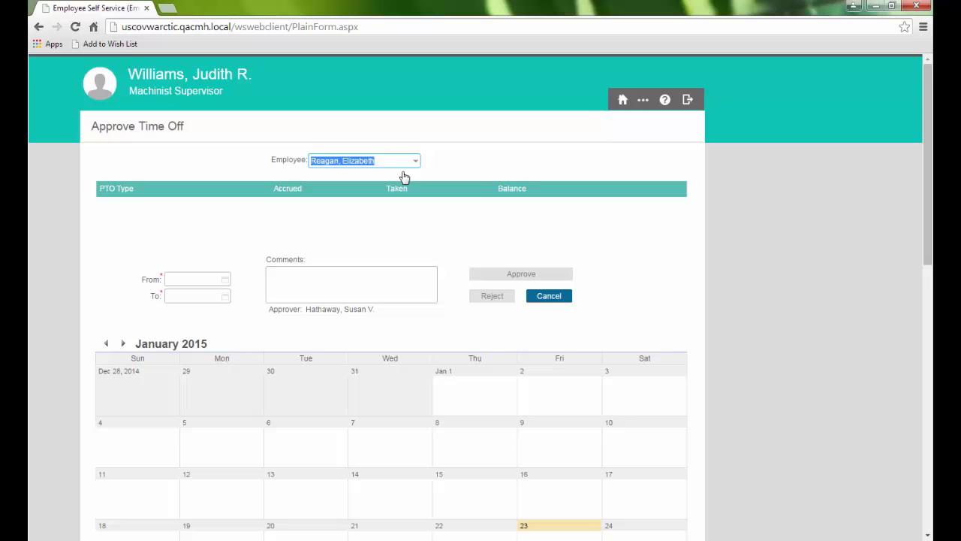
scroll(624, 230, "down", 2)
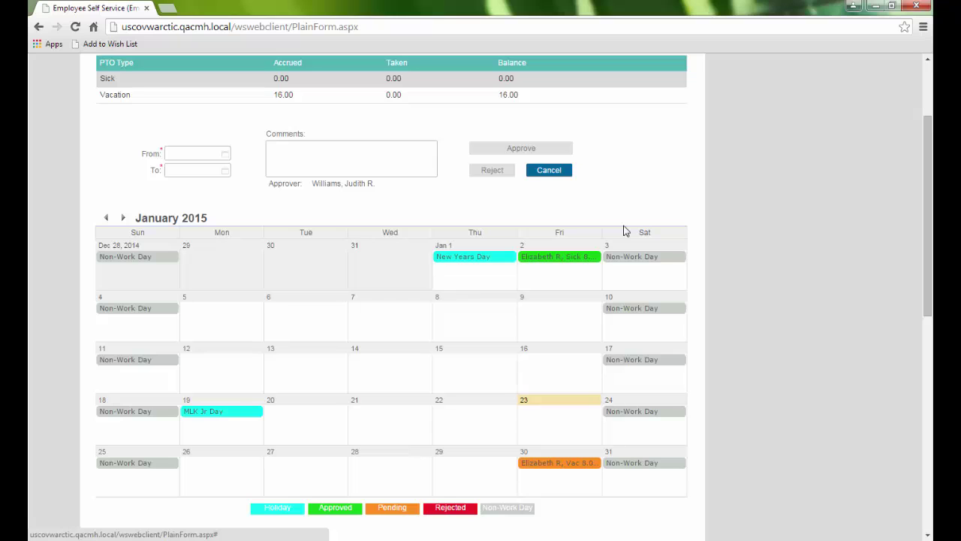
scroll(623, 231, "up", 2)
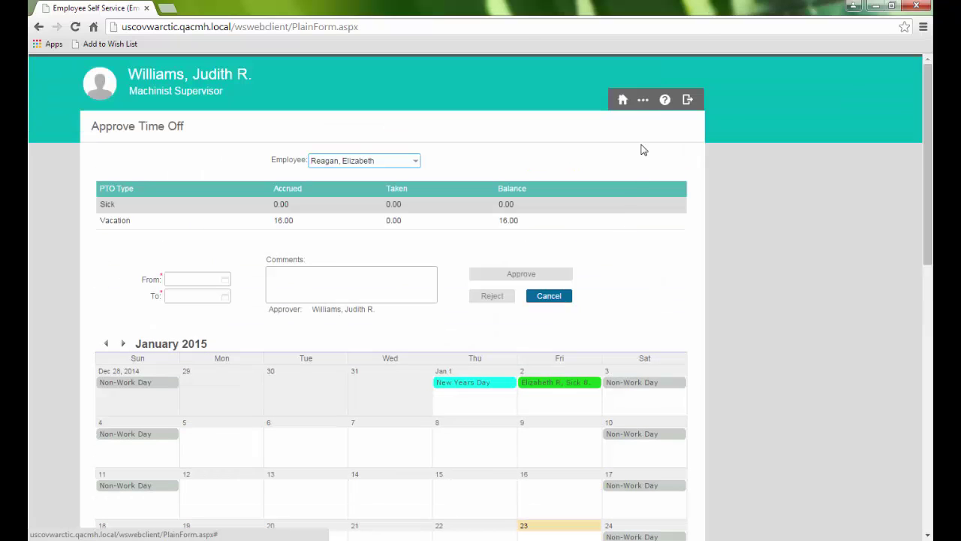
left_click(644, 101)
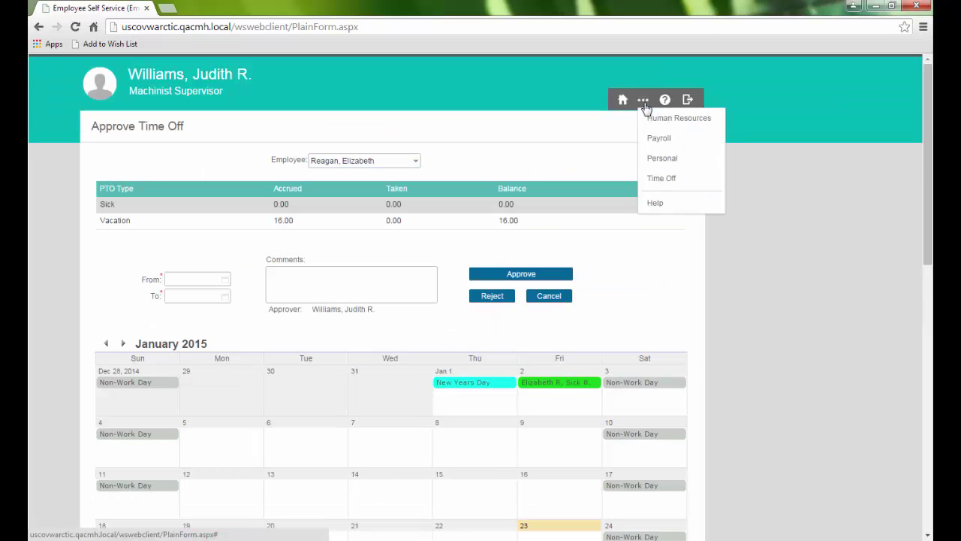
- View the January 2015 Team Time Off calendar, then sign out to the Sign In page
left_click(664, 179)
left_click(664, 158)
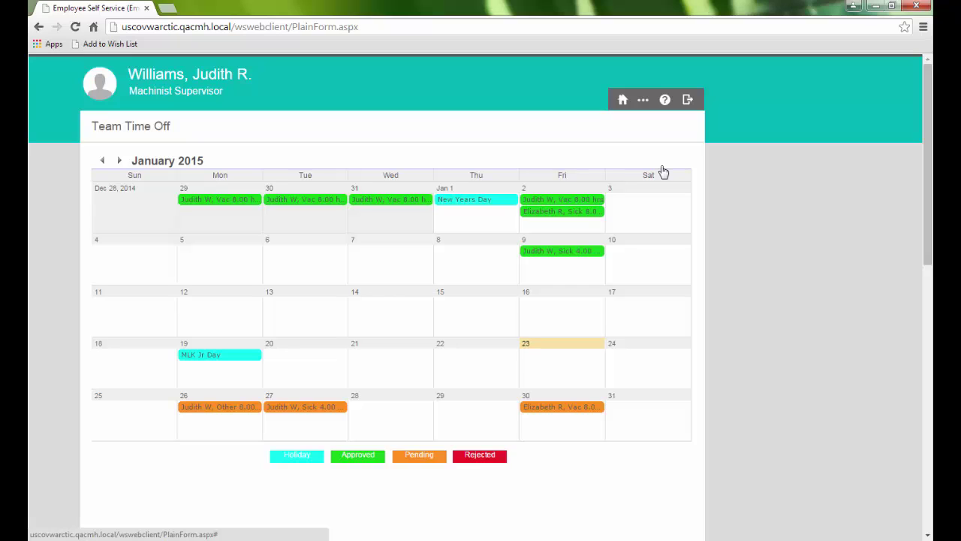
left_click(688, 105)
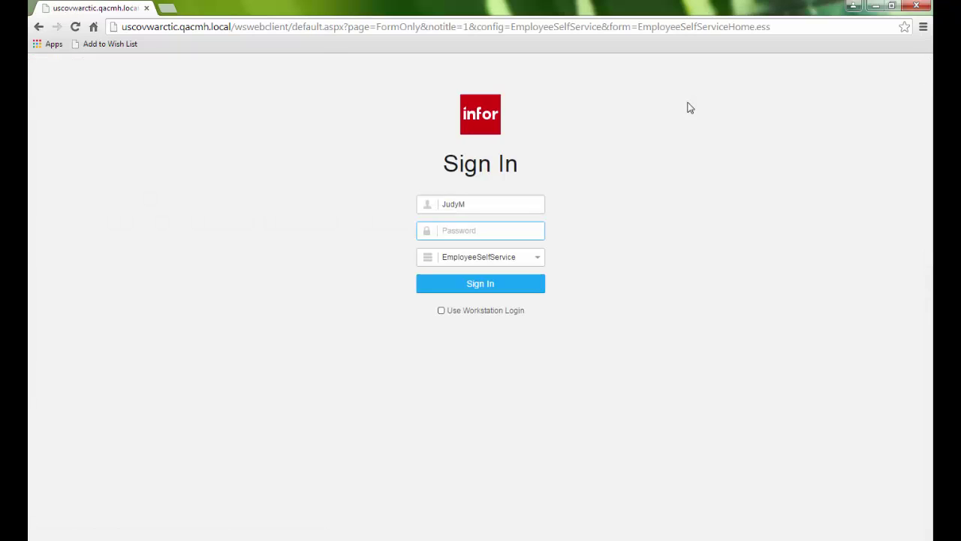